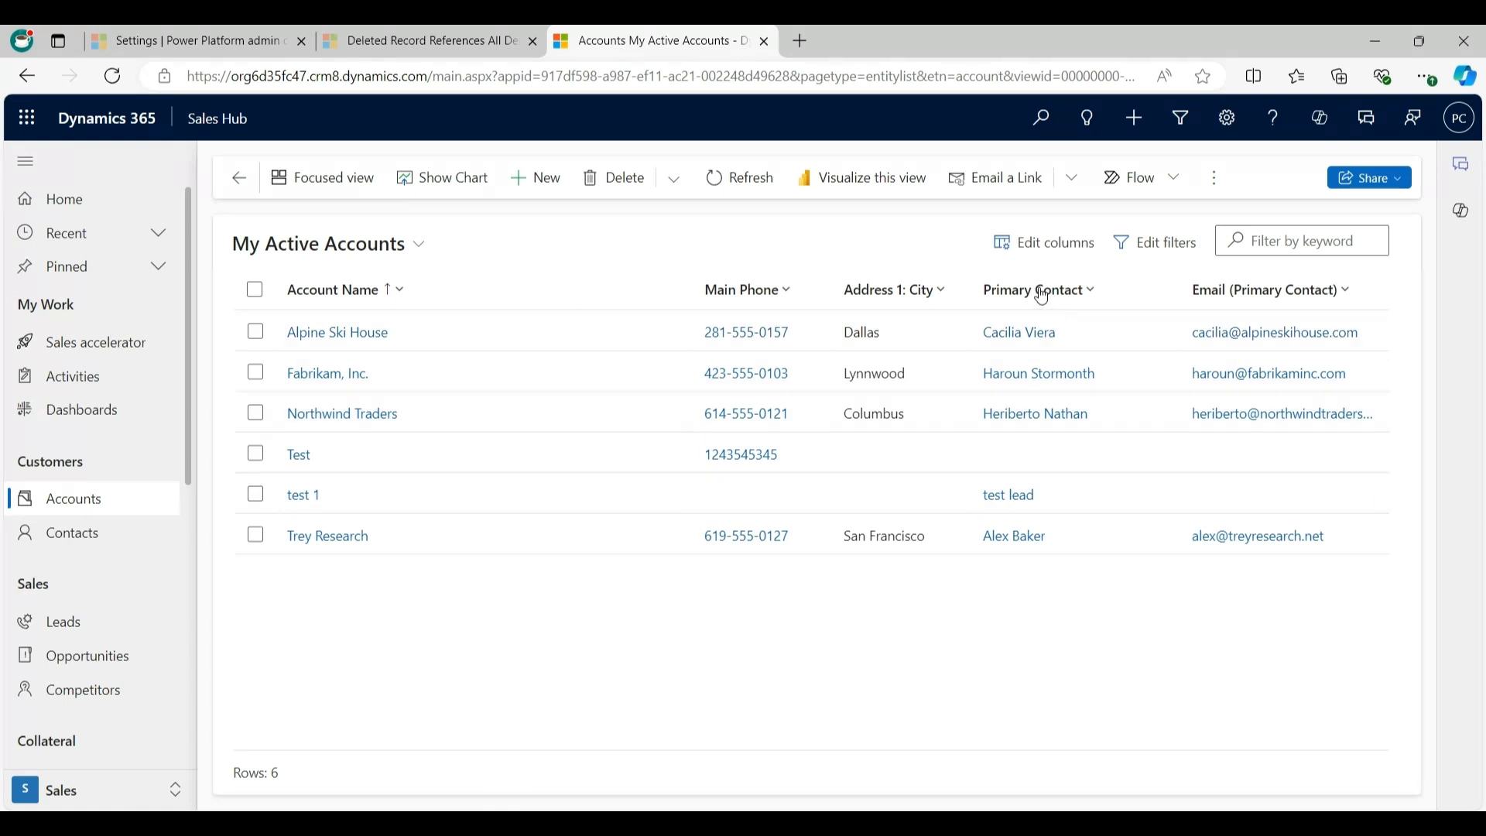
Place the Primary Contact column ahead of Address 1: City in the accounts list, moving the City column left and back right.
{"action": "left_click_drag", "start_coordinate": [1042, 296], "coordinate": [883, 297]}
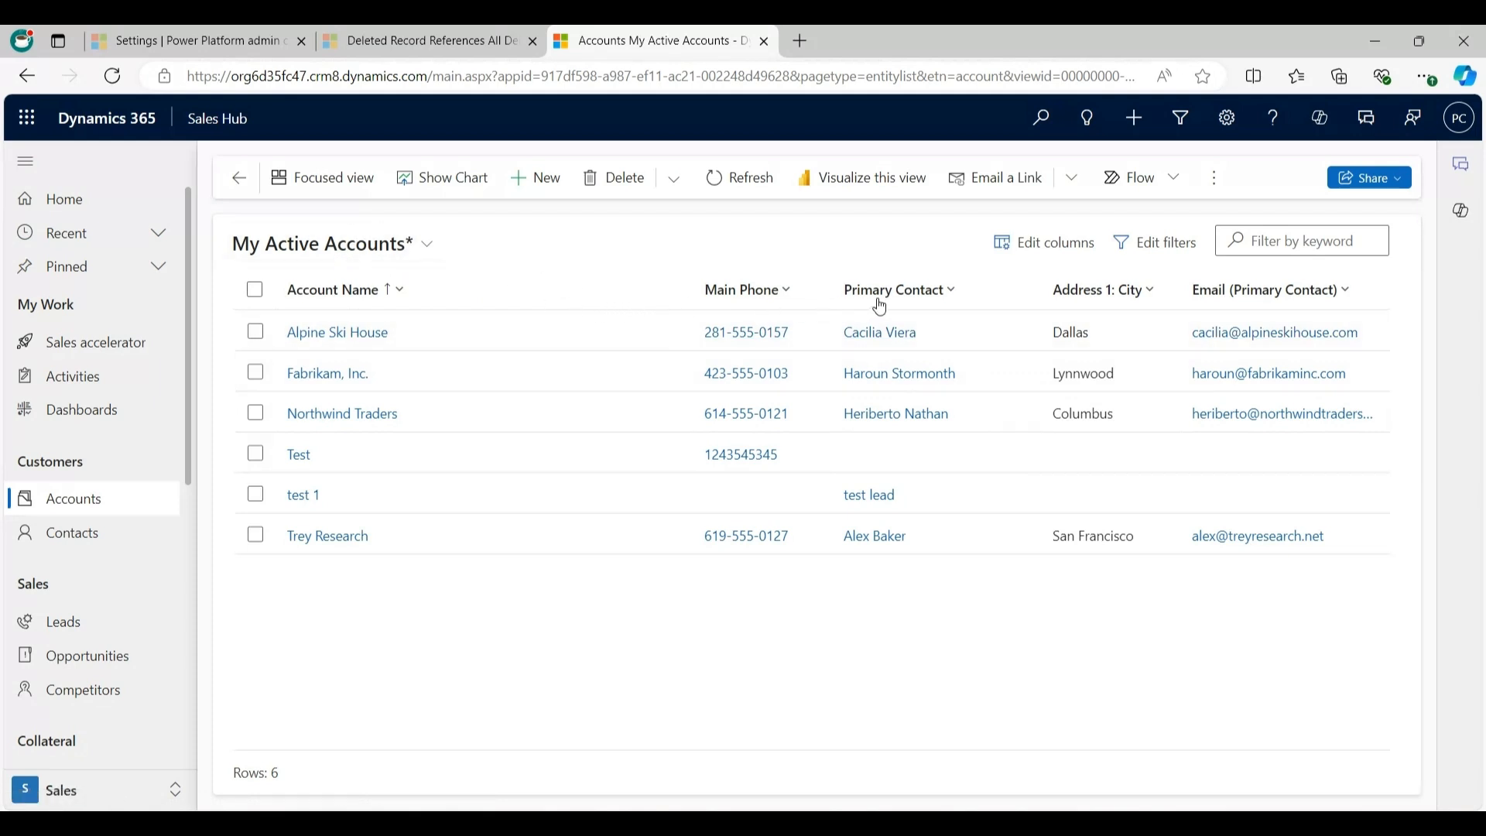
{"action": "left_click", "coordinate": [1150, 296]}
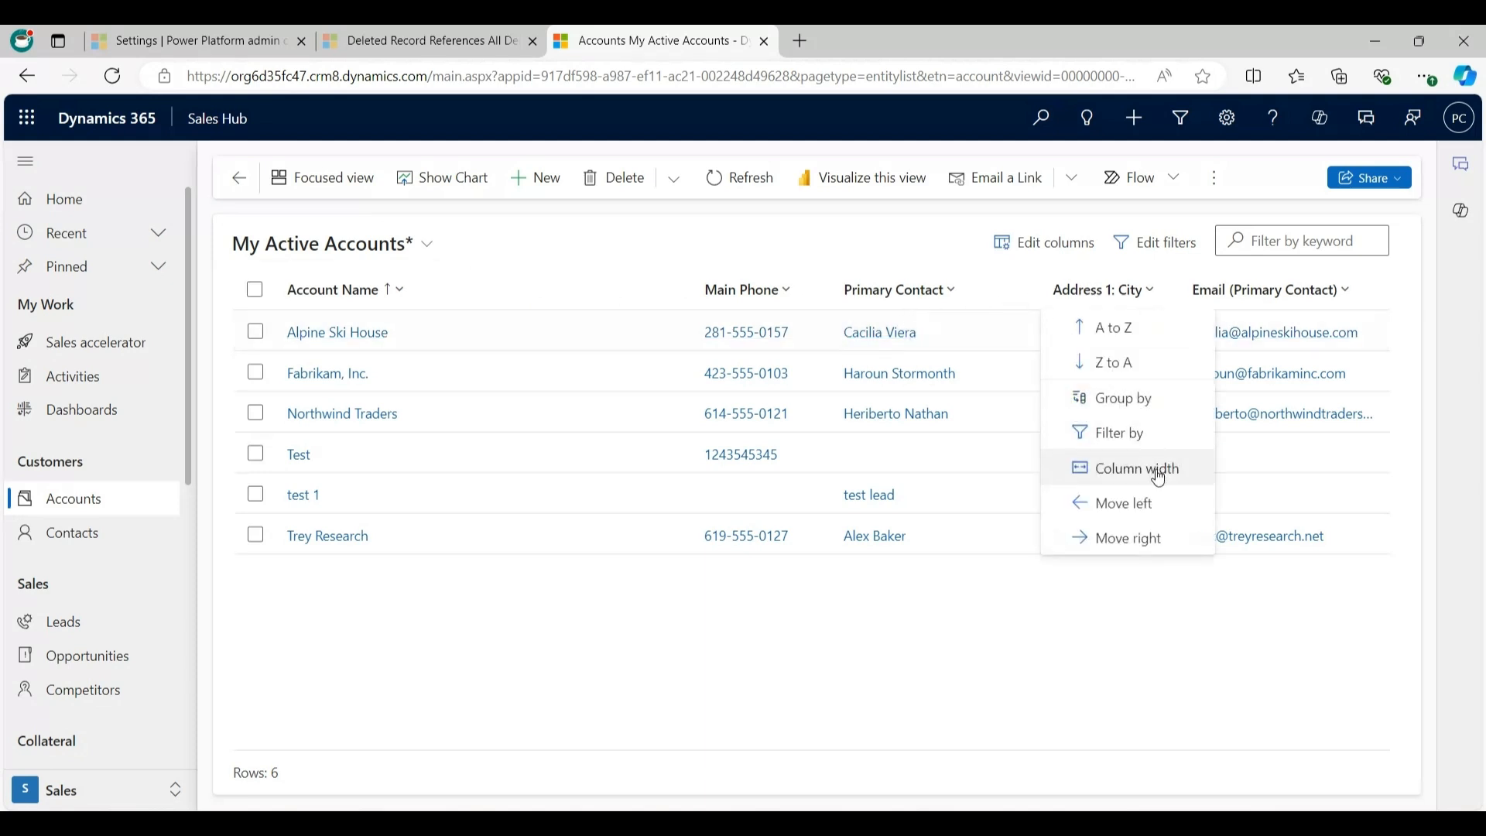
{"action": "left_click", "coordinate": [1142, 509]}
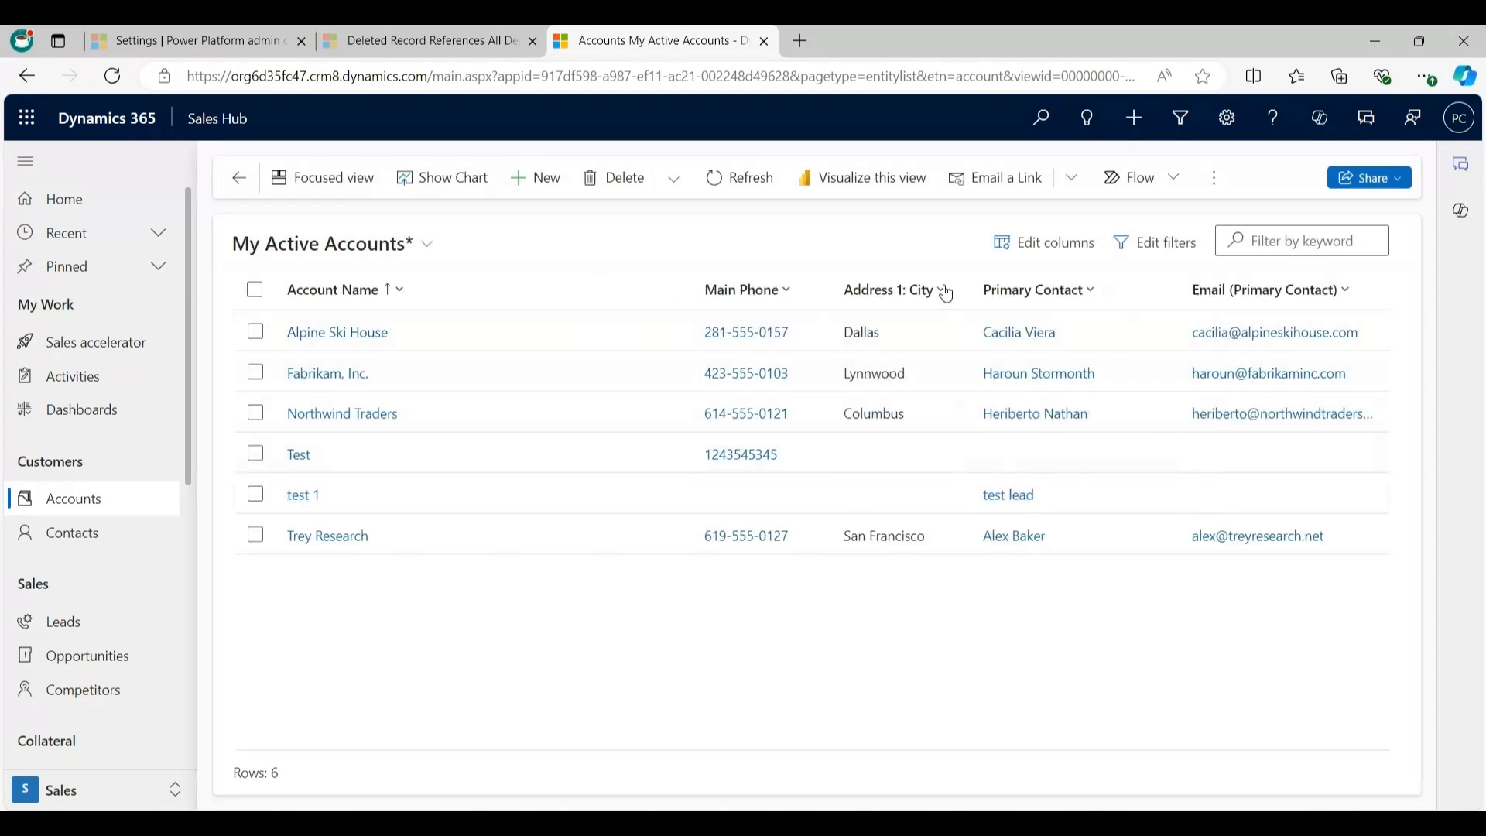
{"action": "left_click", "coordinate": [944, 291]}
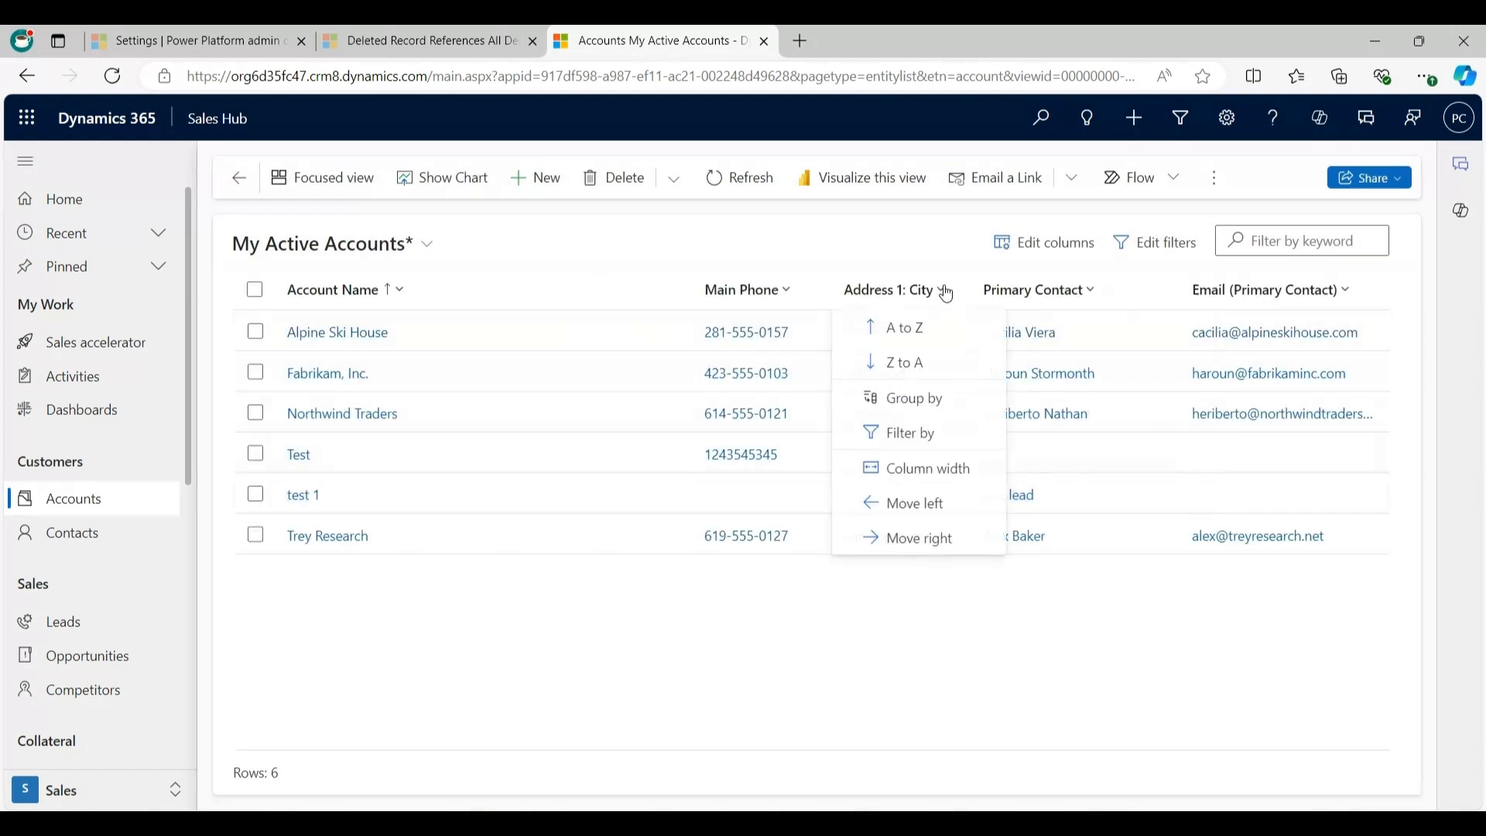
{"action": "left_click", "coordinate": [918, 540]}
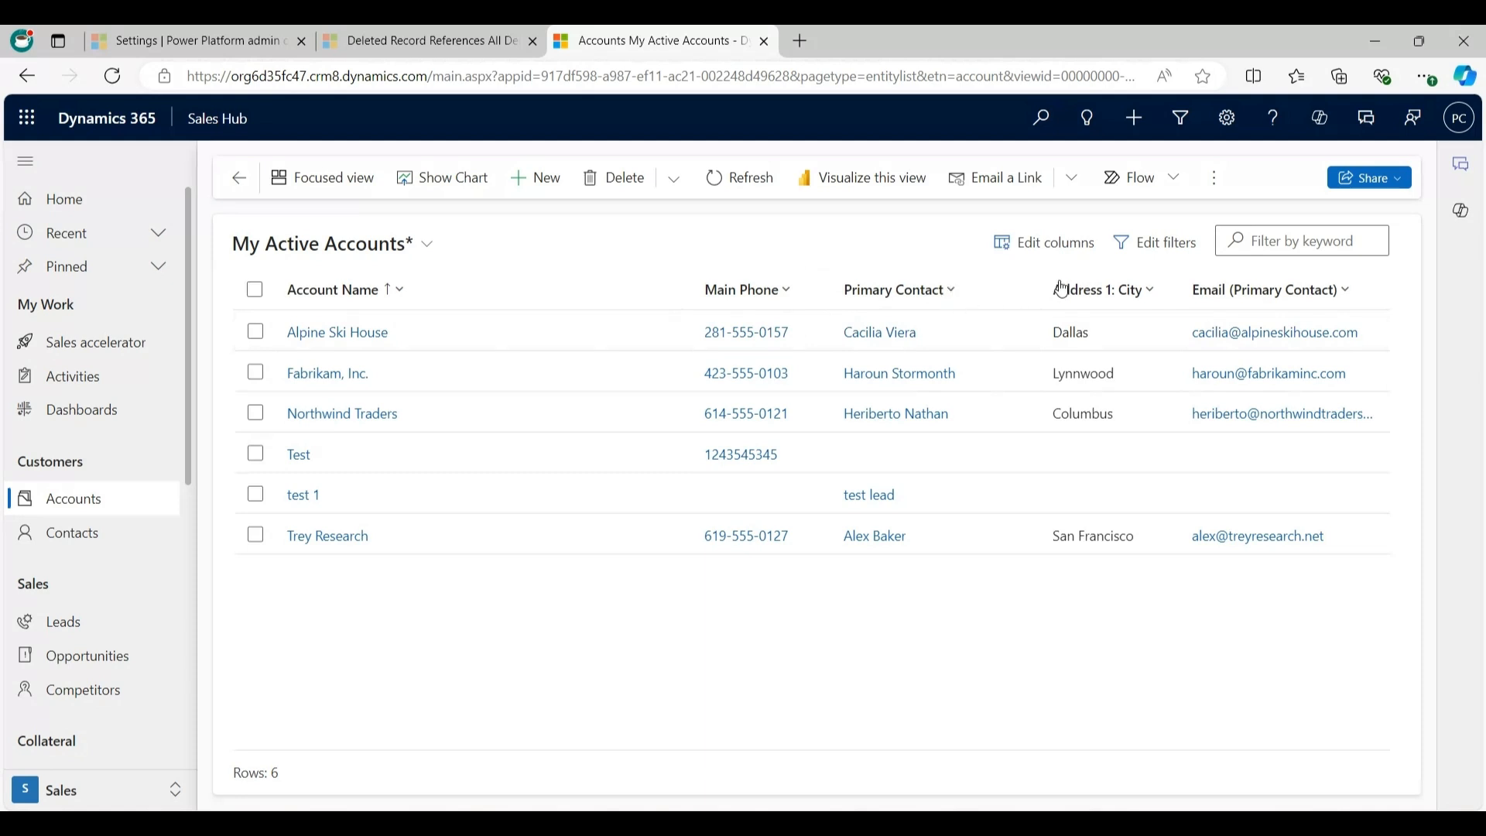
Set the preferred width of the Primary Contact column to 271.
{"action": "left_click", "coordinate": [952, 293]}
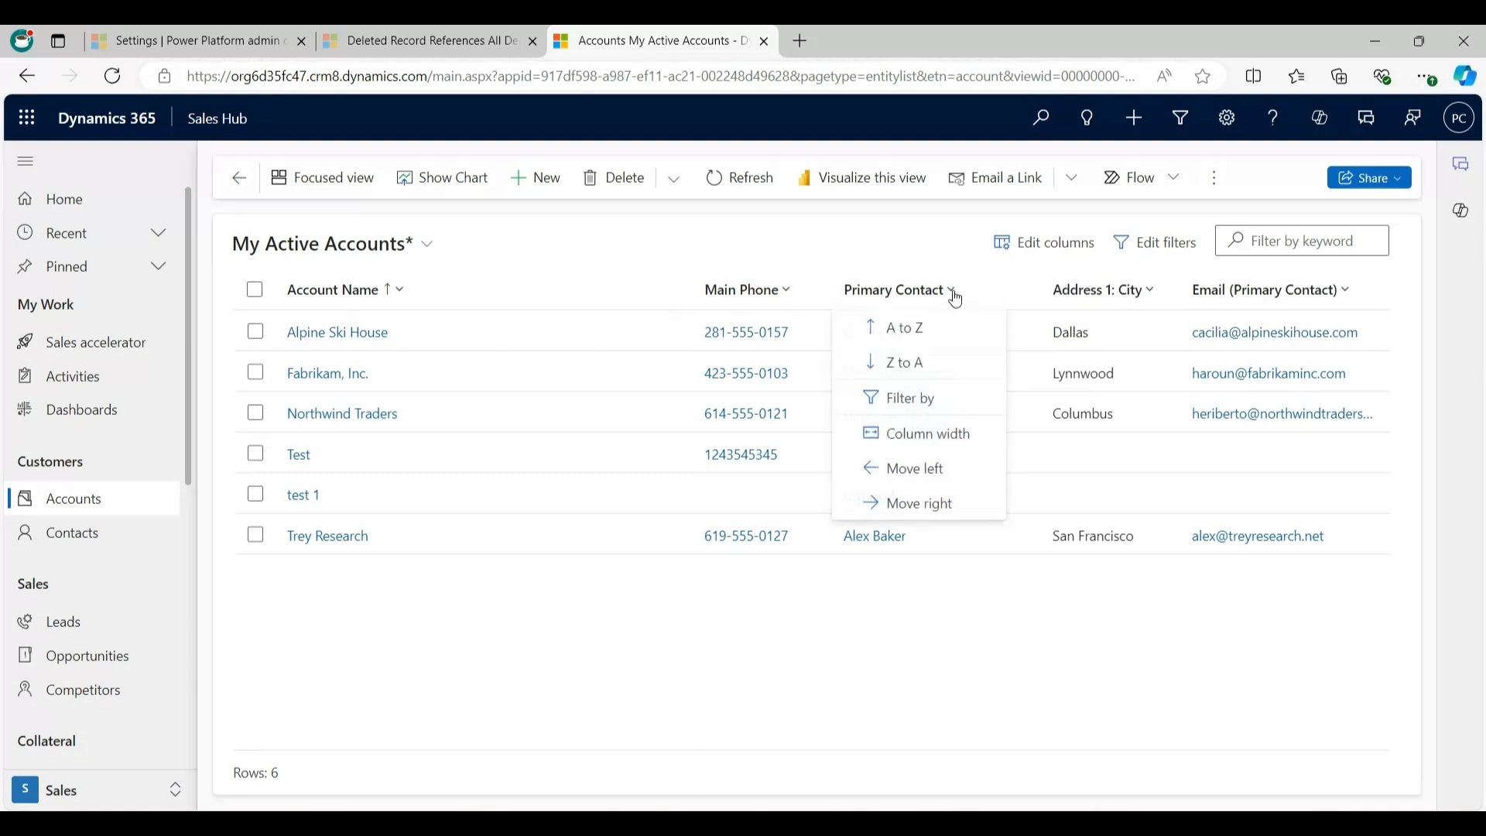
{"action": "left_click", "coordinate": [921, 435]}
{"action": "left_click", "coordinate": [1093, 408]}
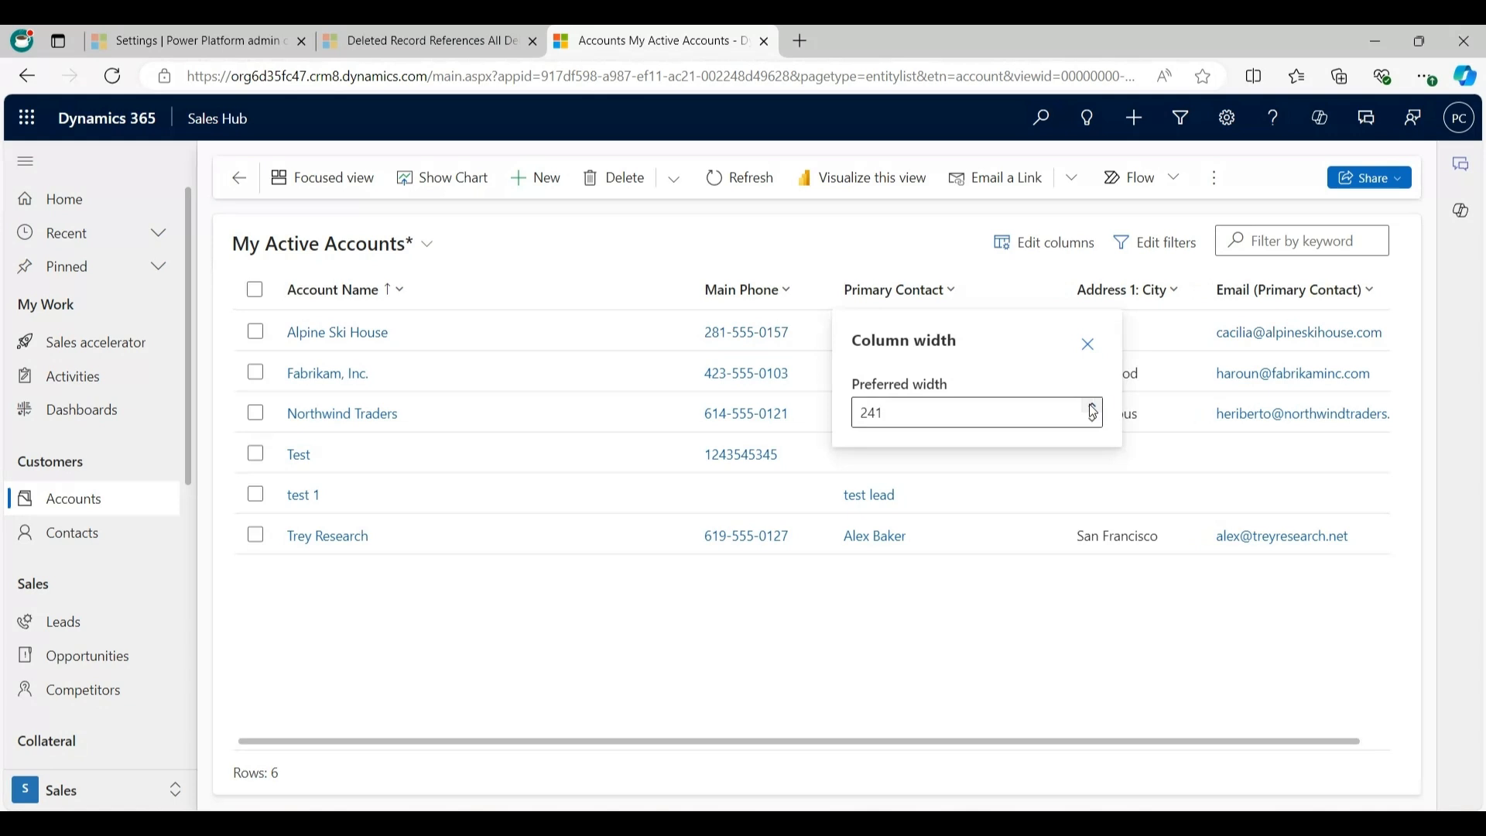
{"action": "left_click", "coordinate": [1093, 409]}
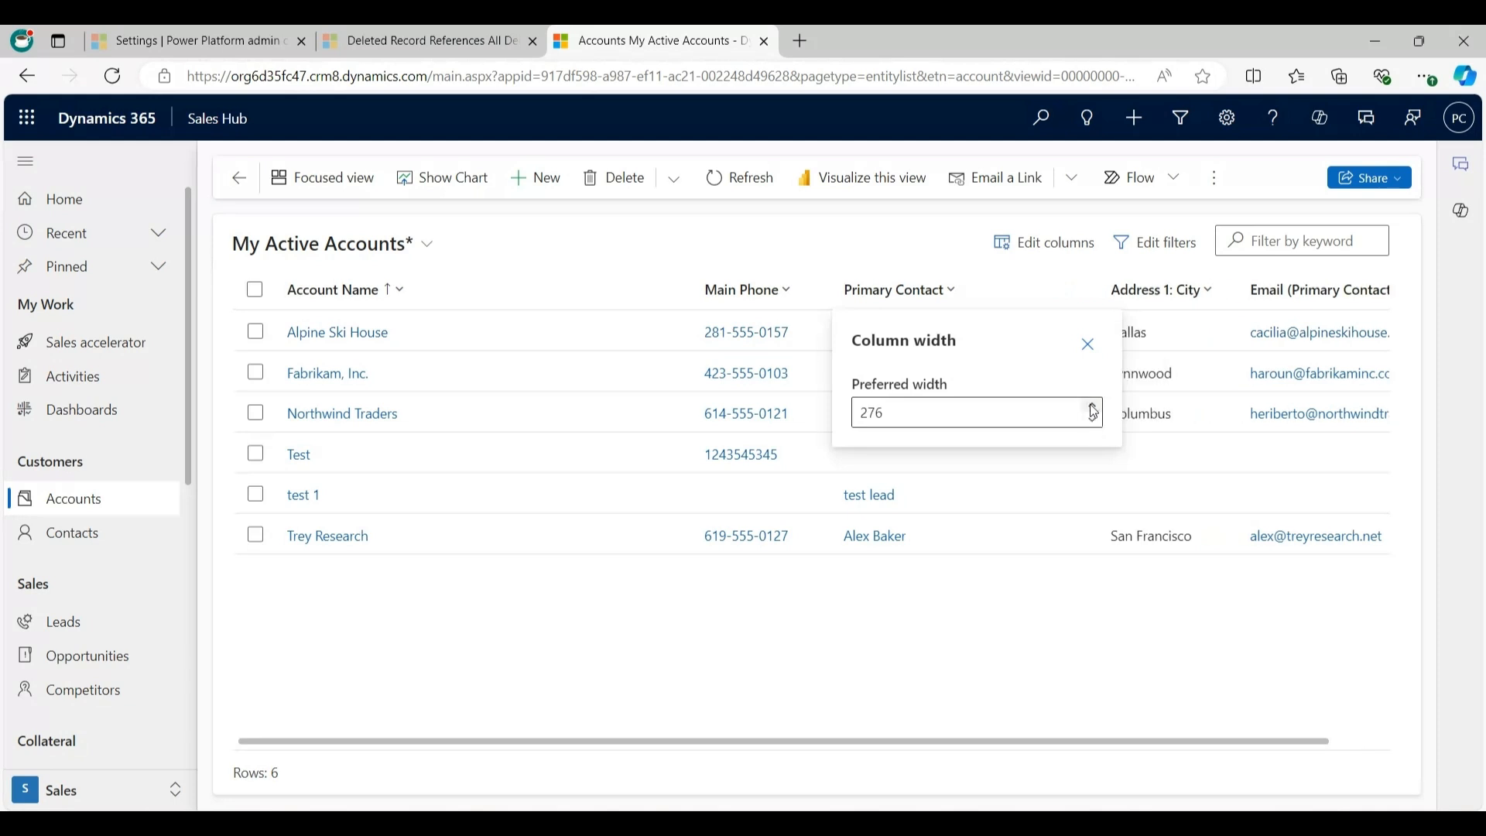
{"action": "left_click", "coordinate": [1092, 409]}
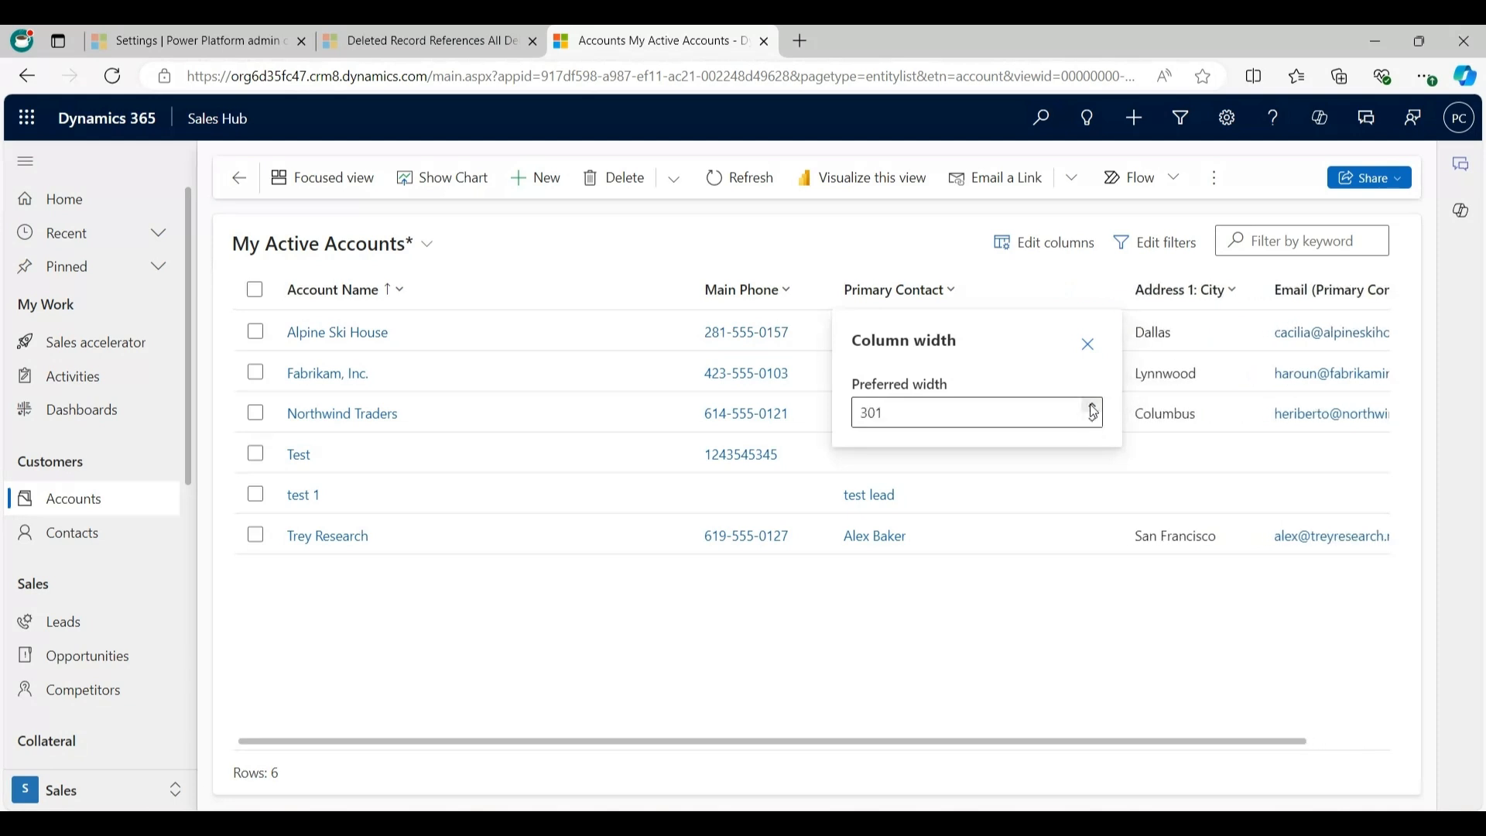
{"action": "left_click", "coordinate": [1093, 422]}
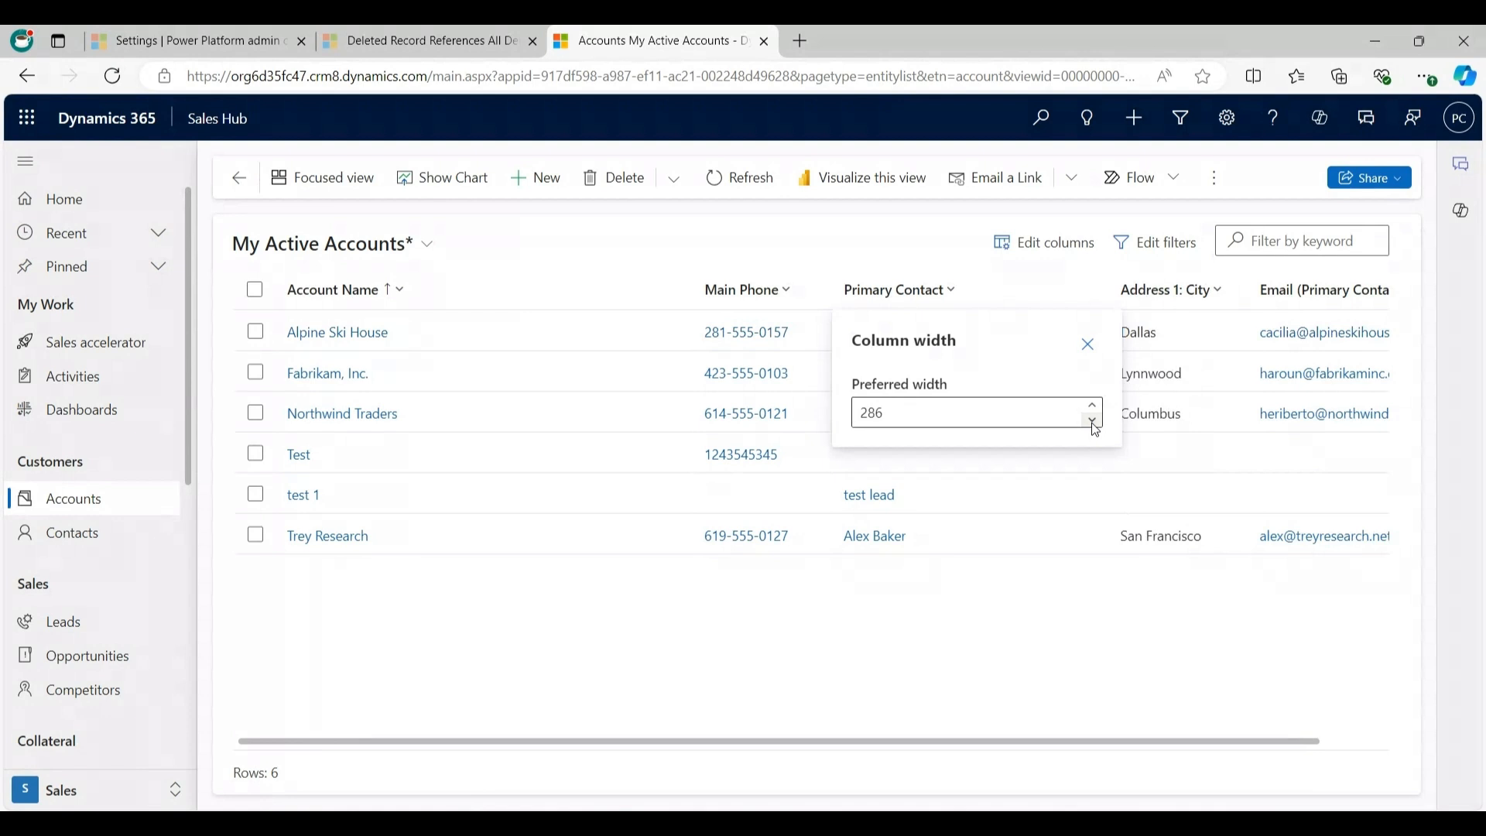
{"action": "left_click", "coordinate": [1093, 422]}
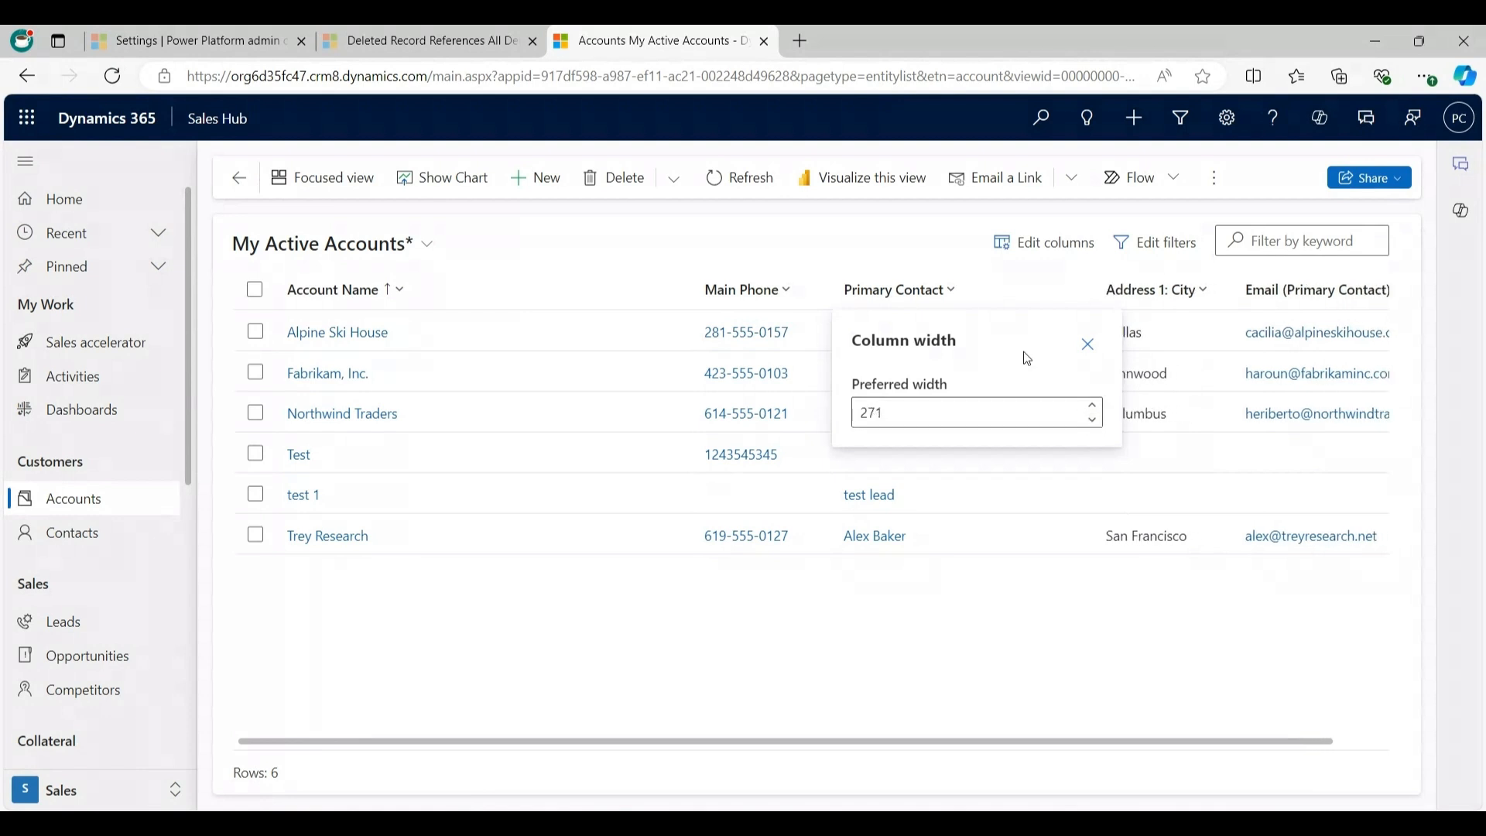
{"action": "left_click", "coordinate": [793, 257]}
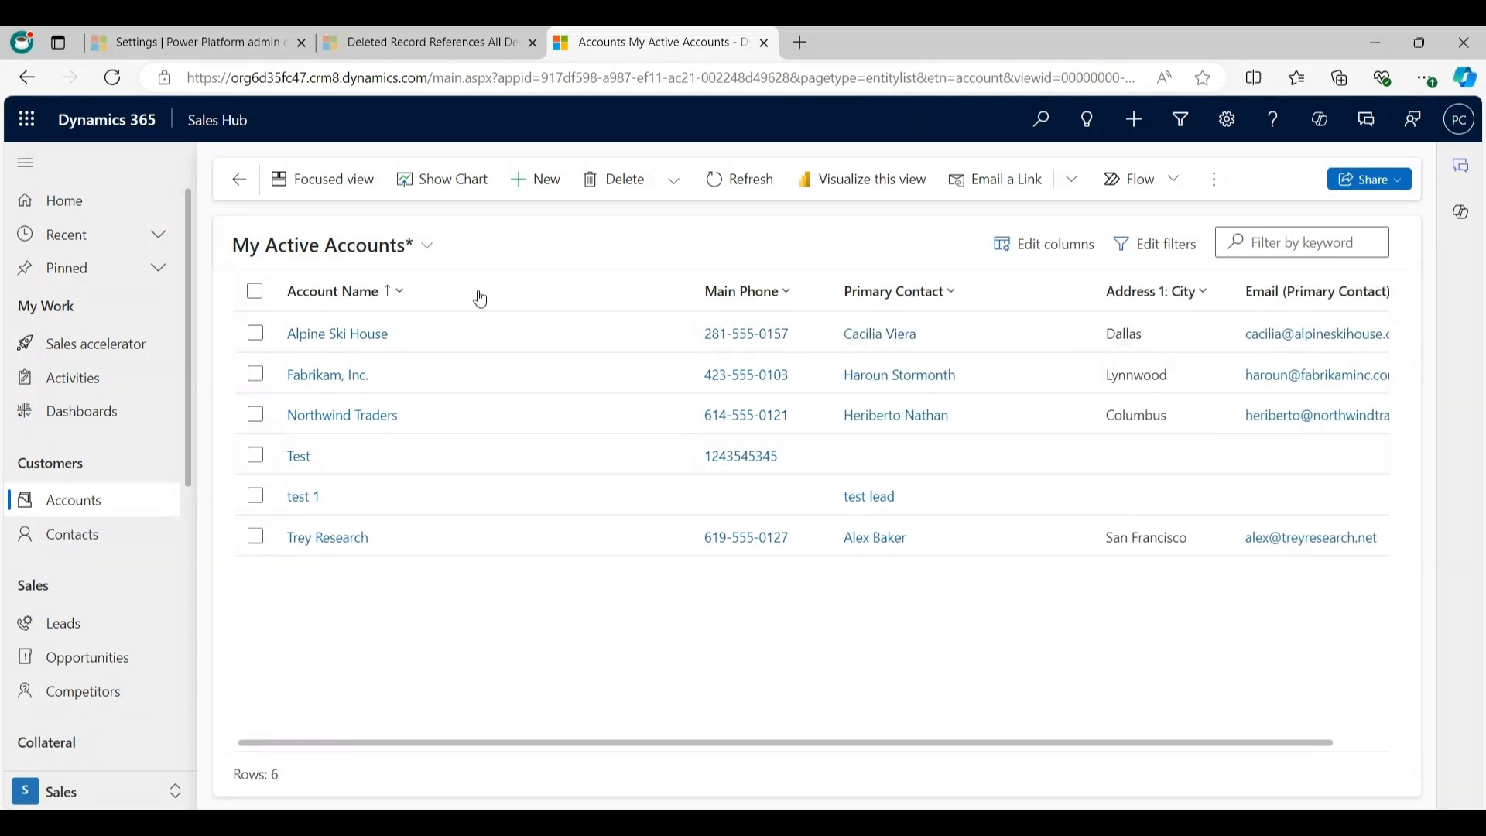
Look through the available account views, and select all accounts in the list and clear the selection.
{"action": "left_click", "coordinate": [427, 256]}
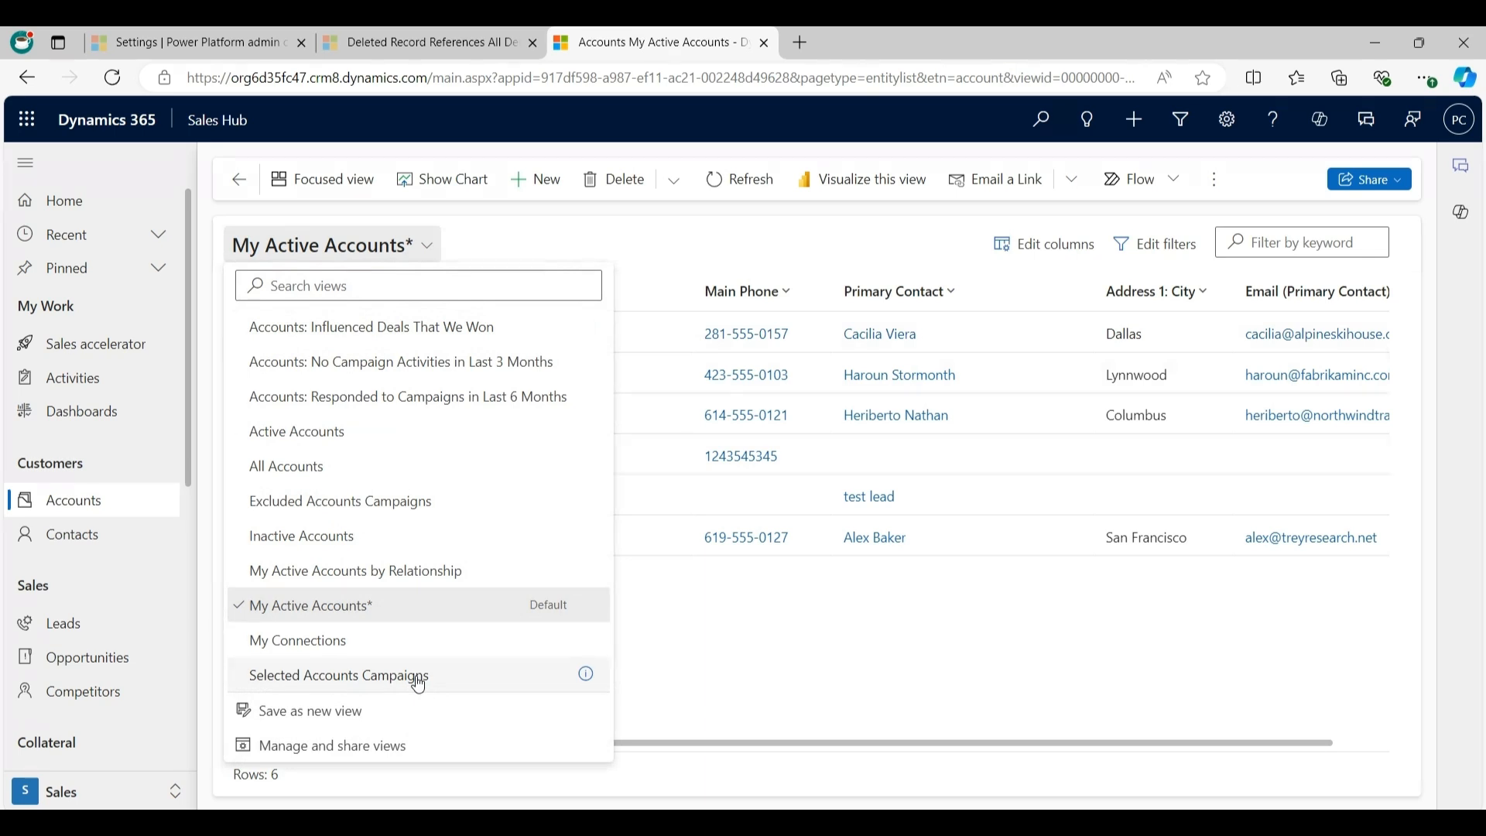
{"action": "left_click", "coordinate": [728, 246]}
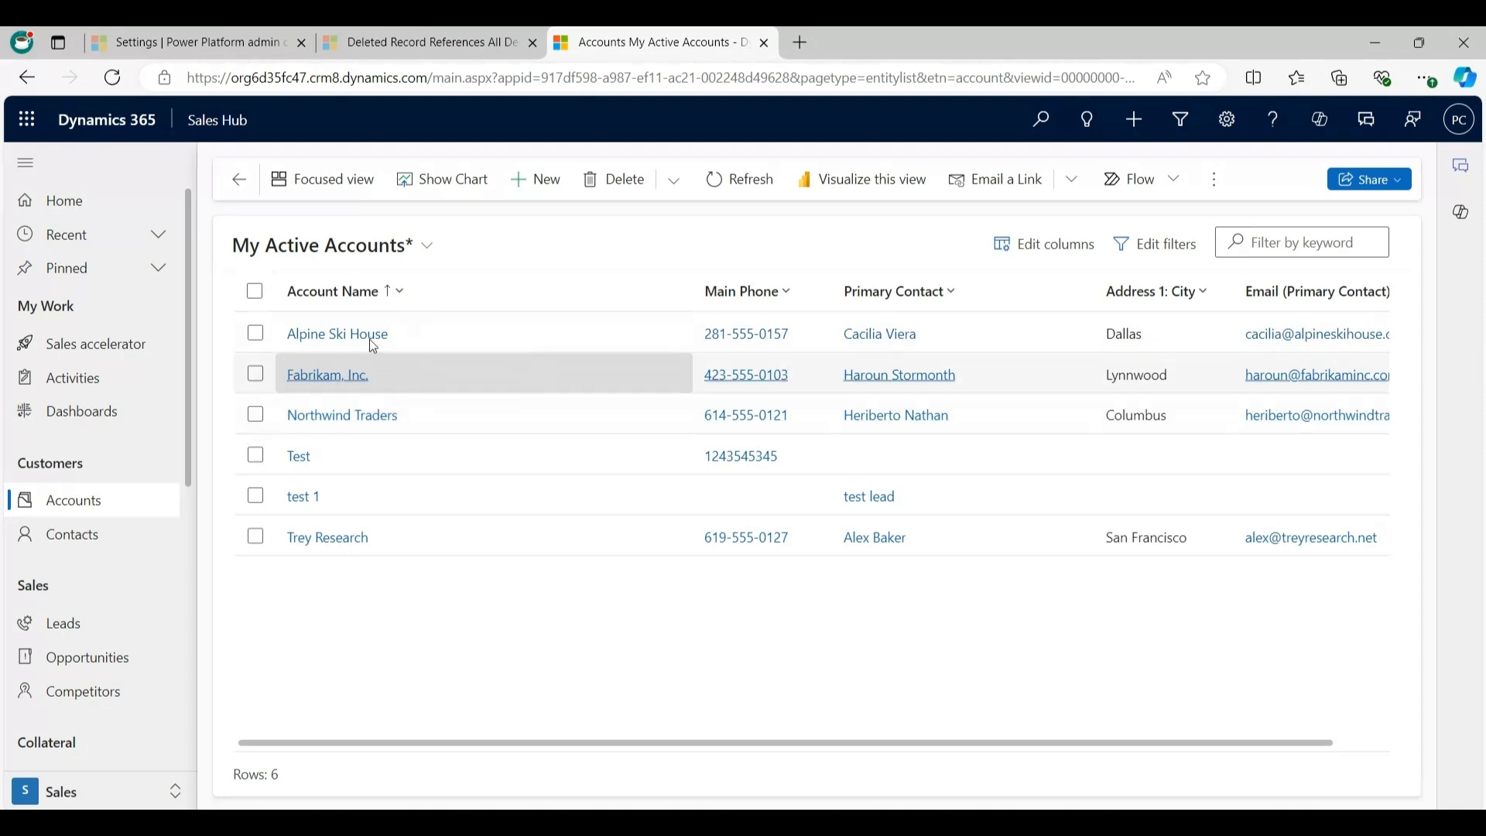
{"action": "left_click", "coordinate": [255, 292]}
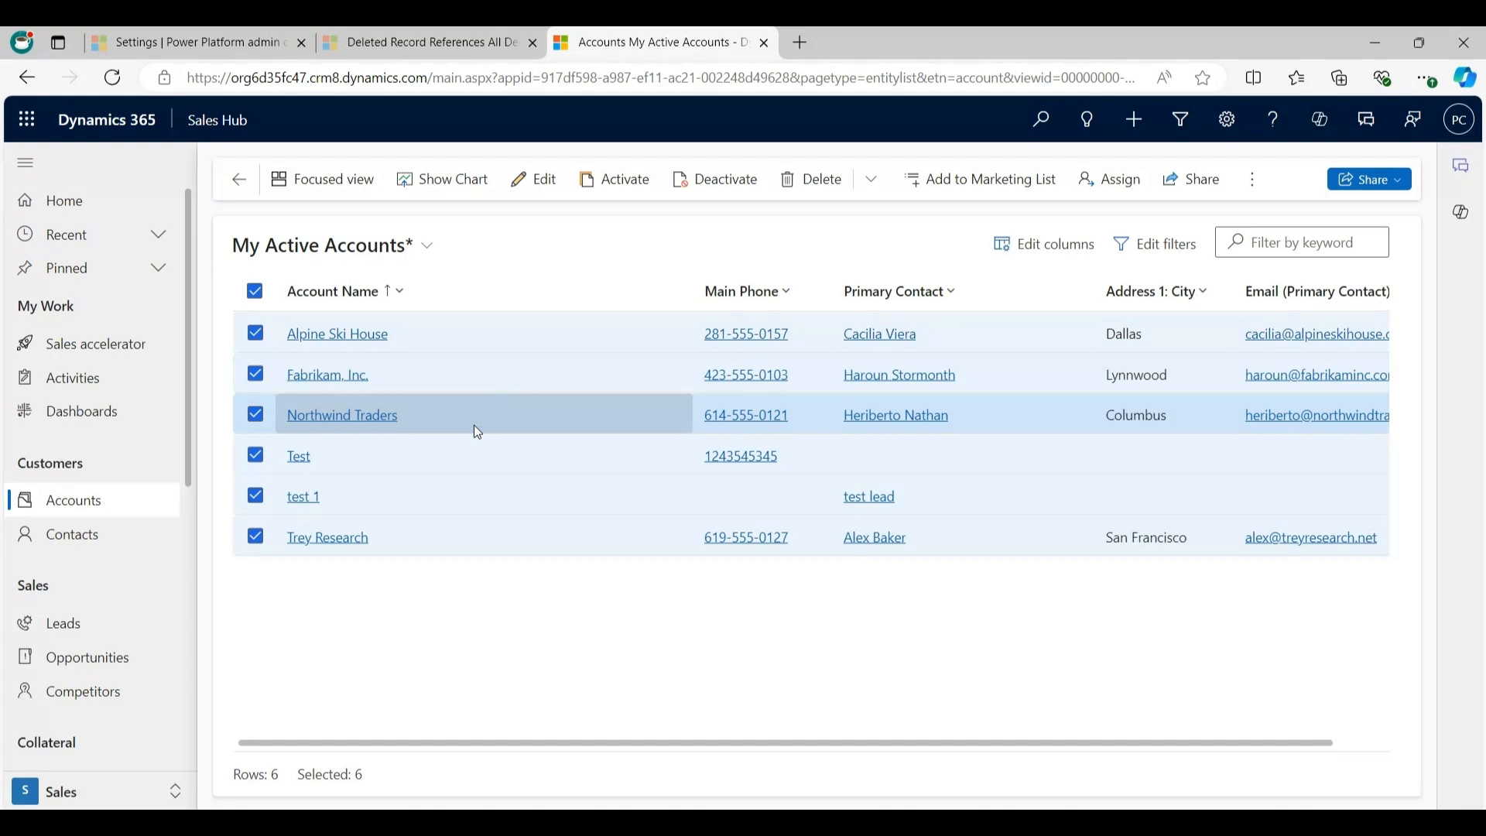
{"action": "left_click", "coordinate": [477, 432]}
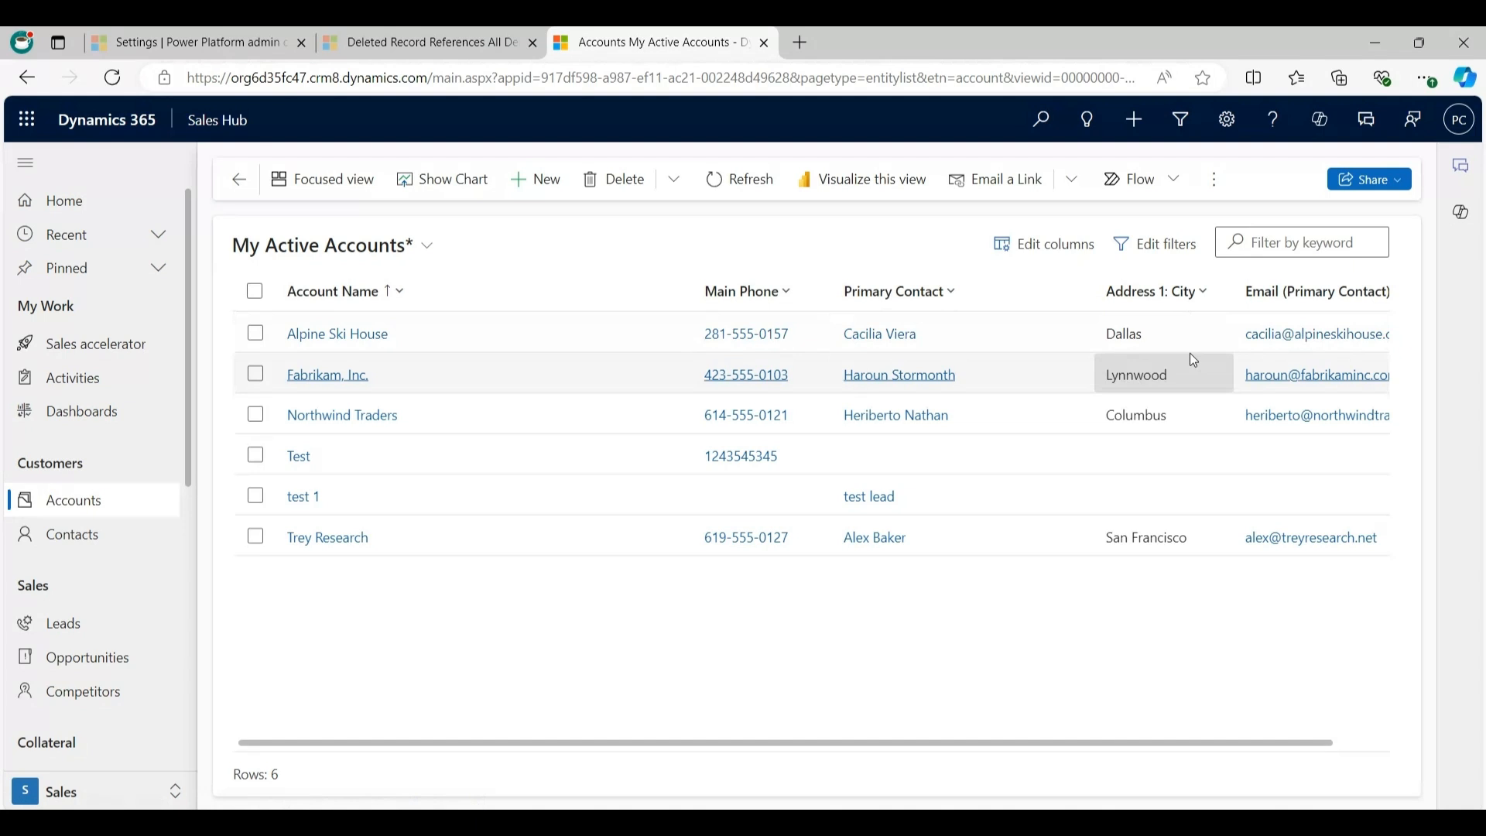
Group the accounts by Address 1: City and expand the blank, Columbus and Lynnwood groups.
{"action": "left_click", "coordinate": [1202, 297]}
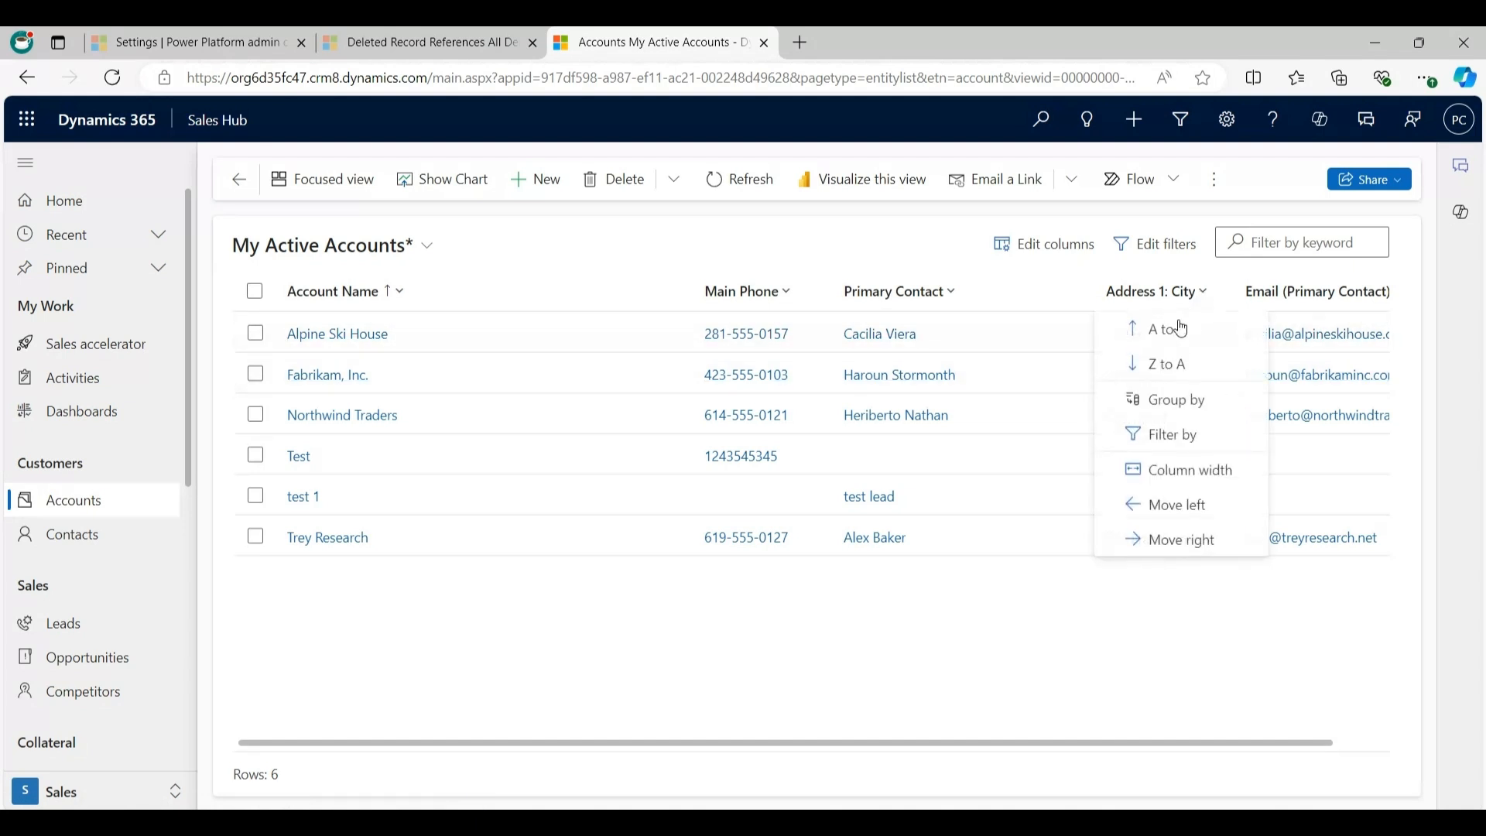
{"action": "left_click", "coordinate": [1159, 404]}
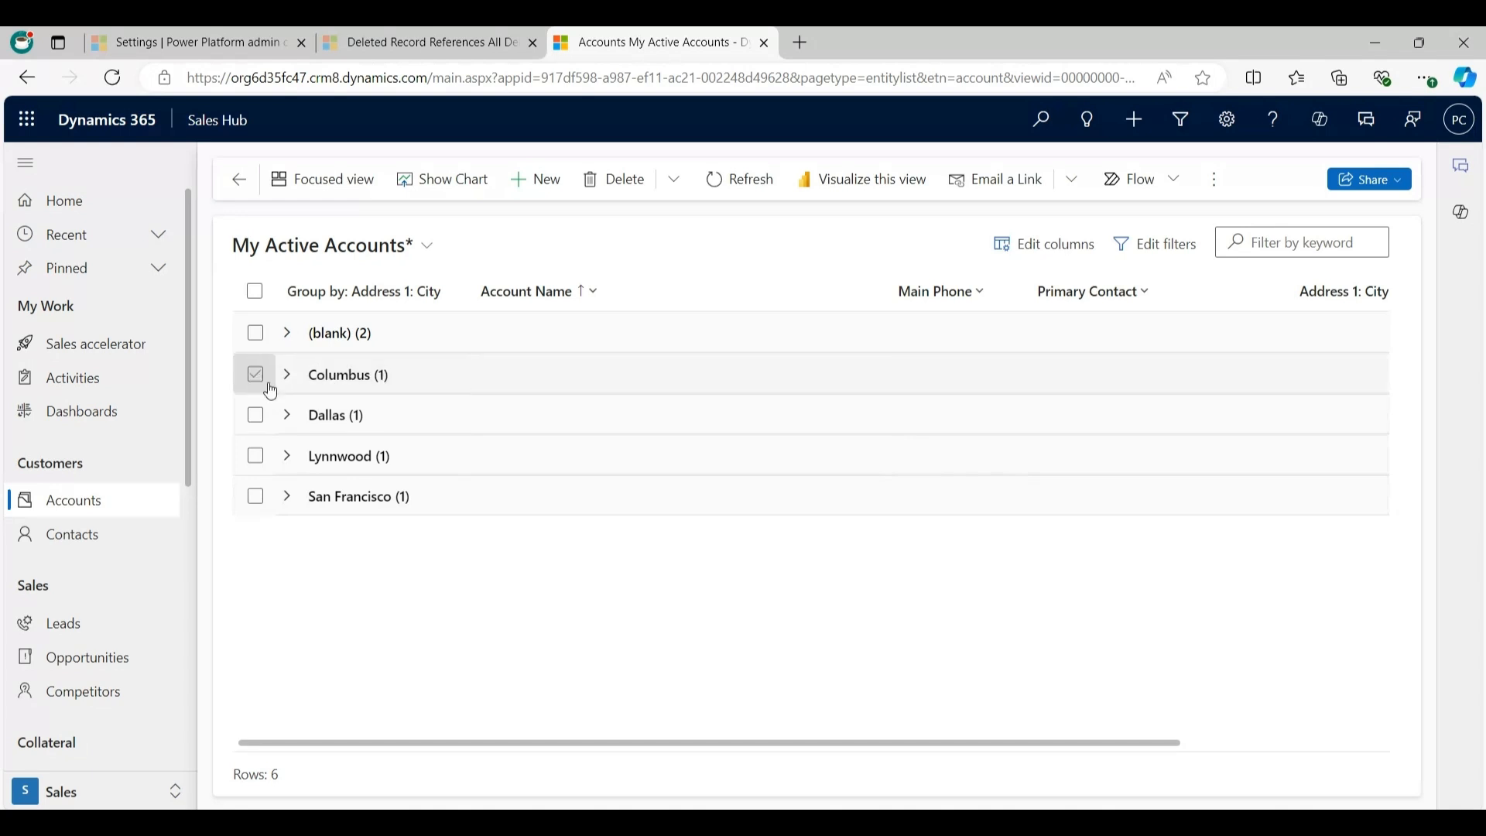
{"action": "left_click", "coordinate": [312, 418]}
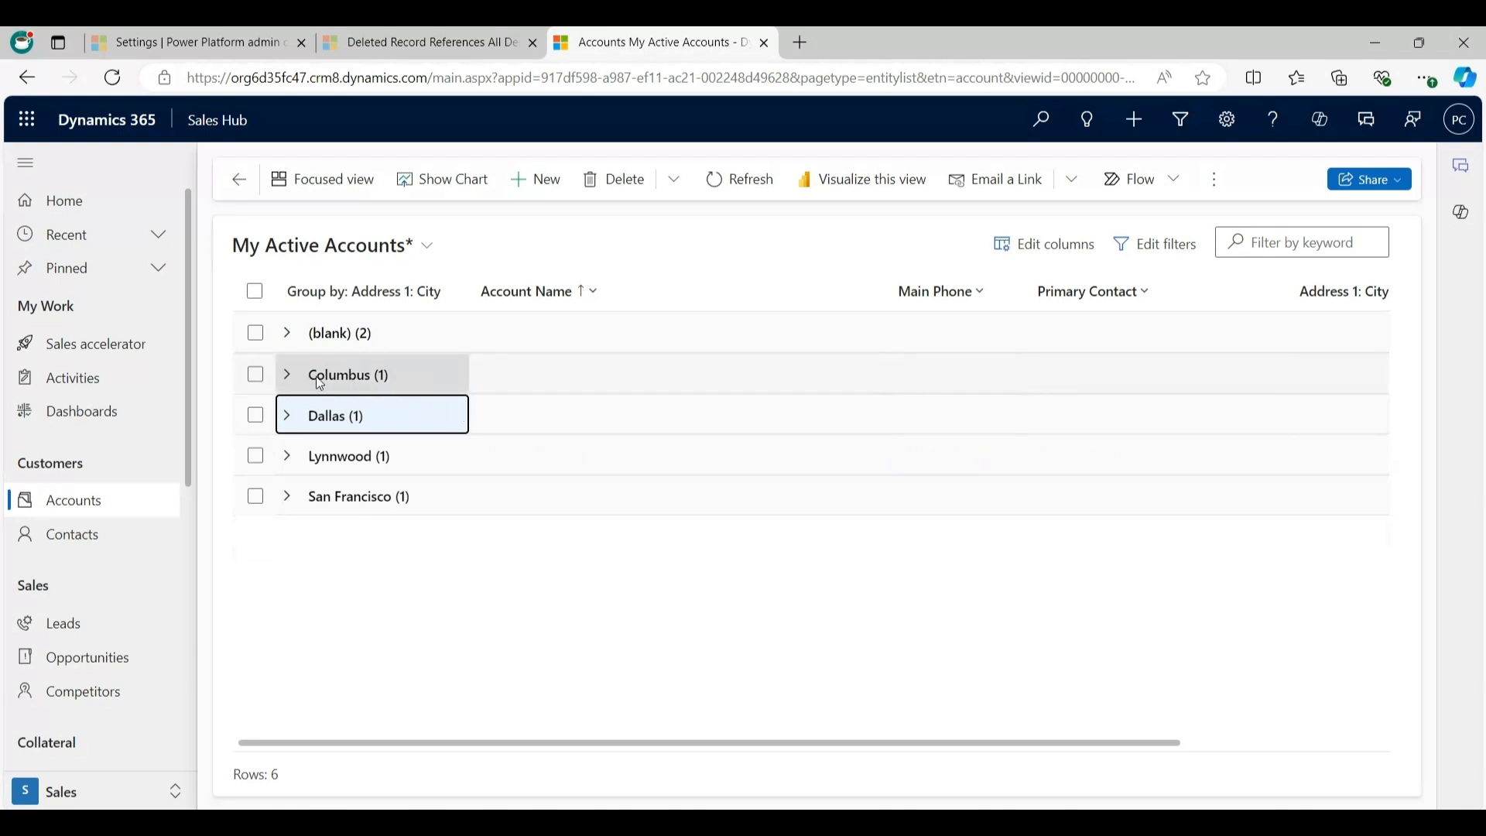
{"action": "left_click", "coordinate": [286, 375]}
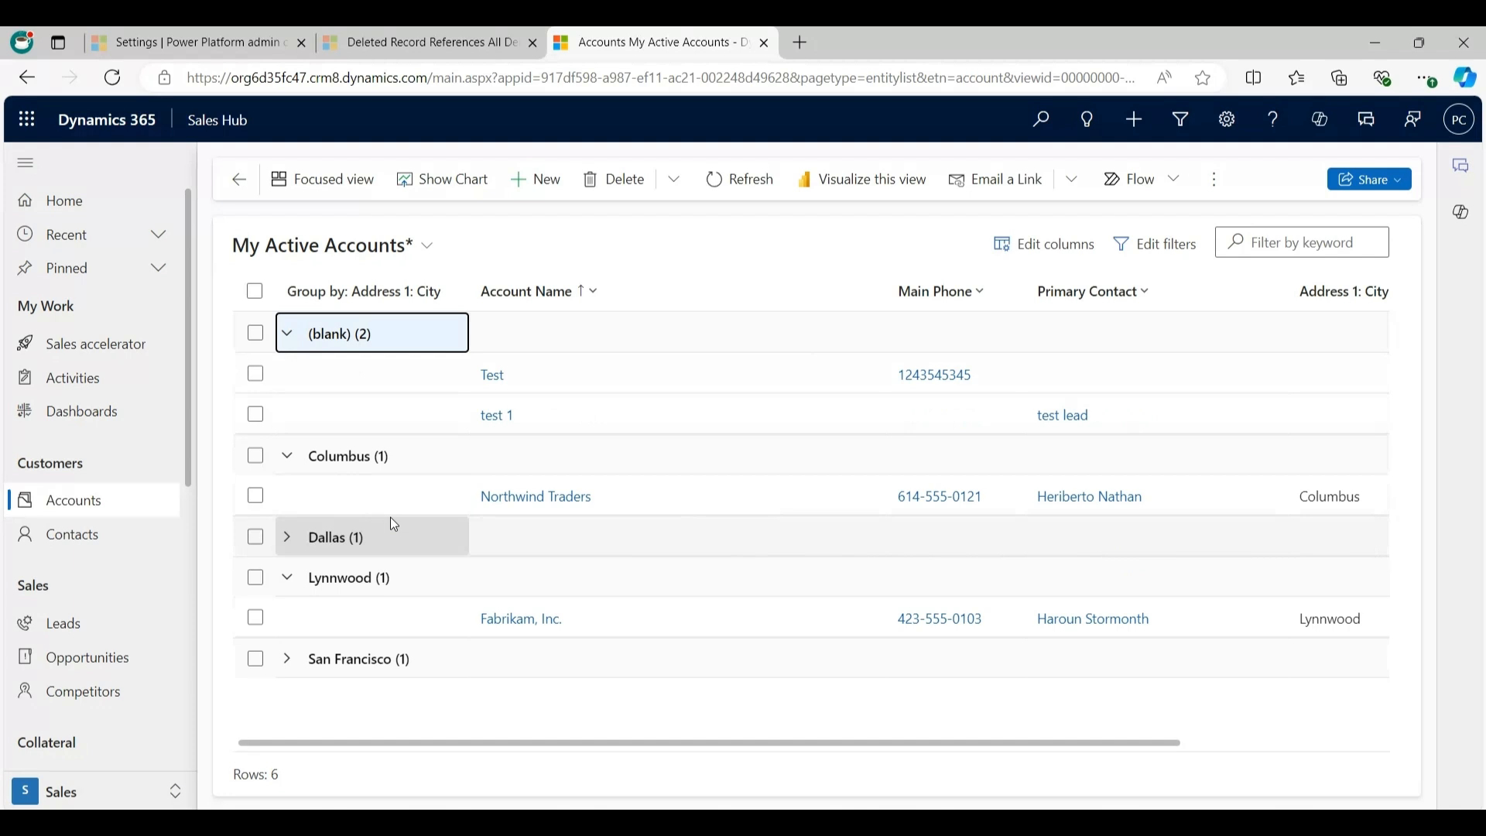
Remove the Address 1: City grouping from the accounts list.
{"action": "scroll", "coordinate": [1130, 335], "scroll_direction": "right", "scroll_amount": 3}
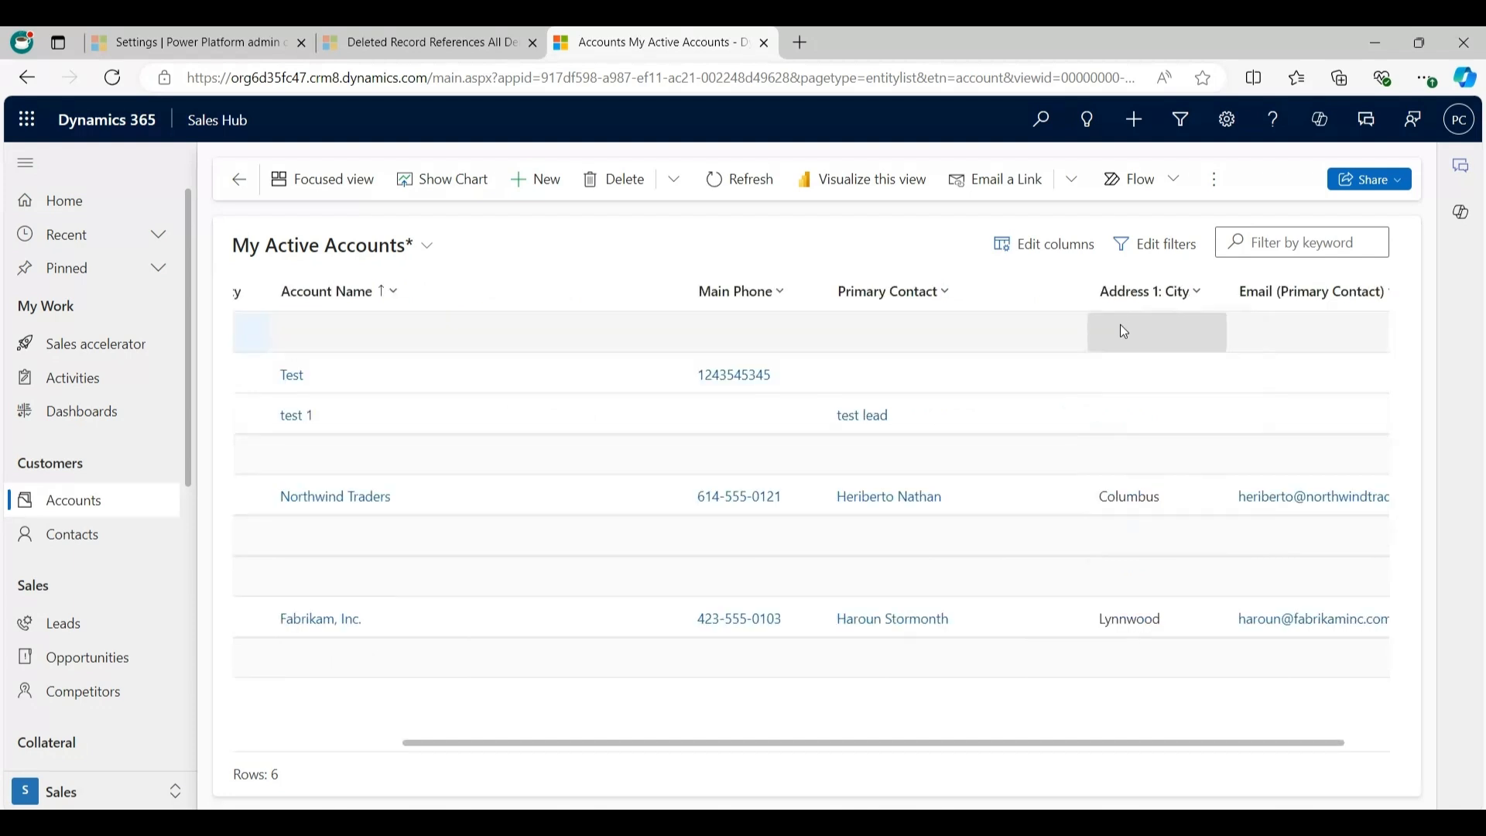
{"action": "left_click", "coordinate": [1198, 295]}
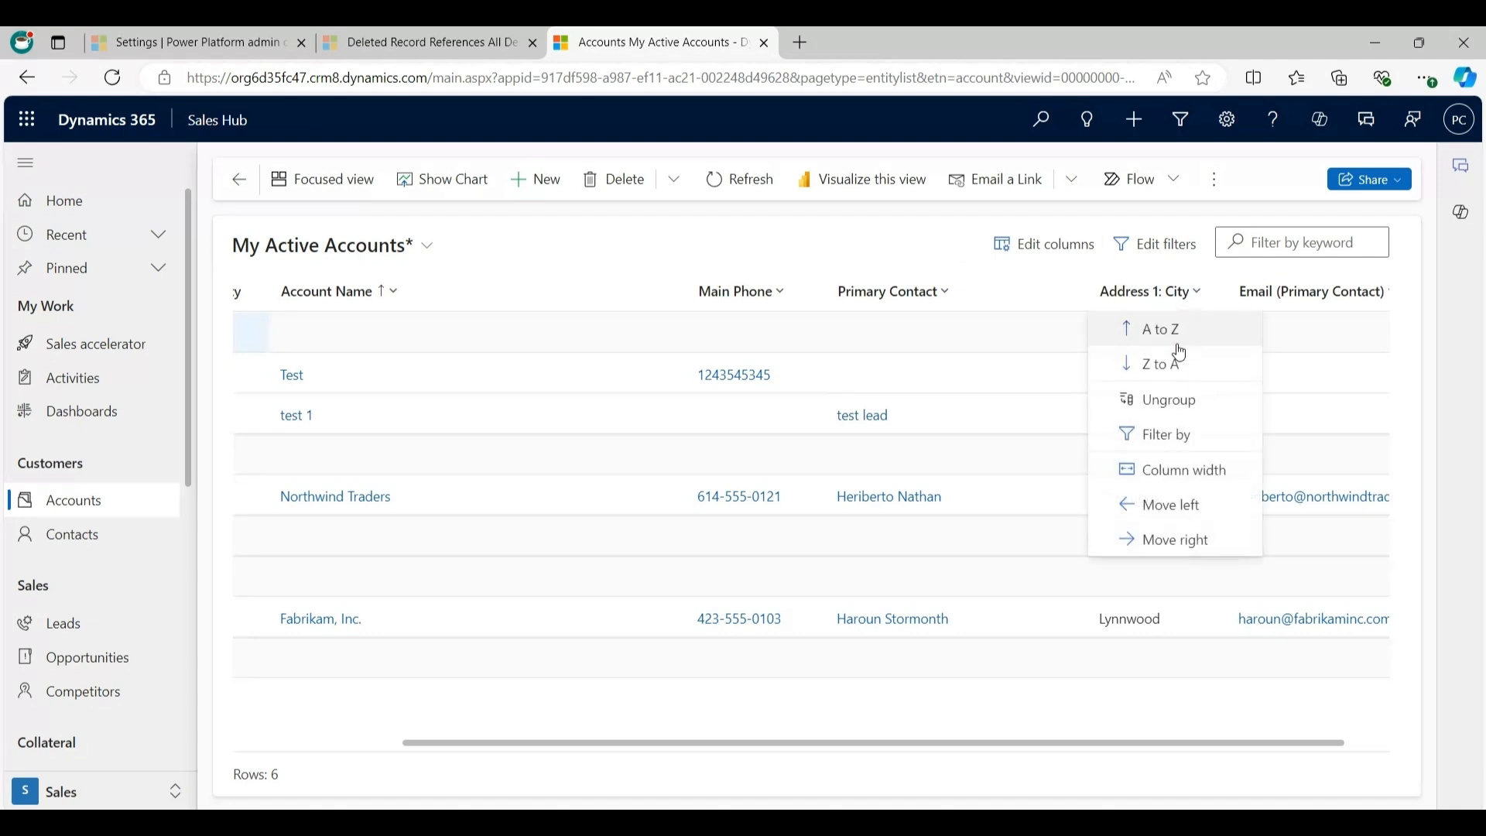
{"action": "left_click", "coordinate": [1167, 410]}
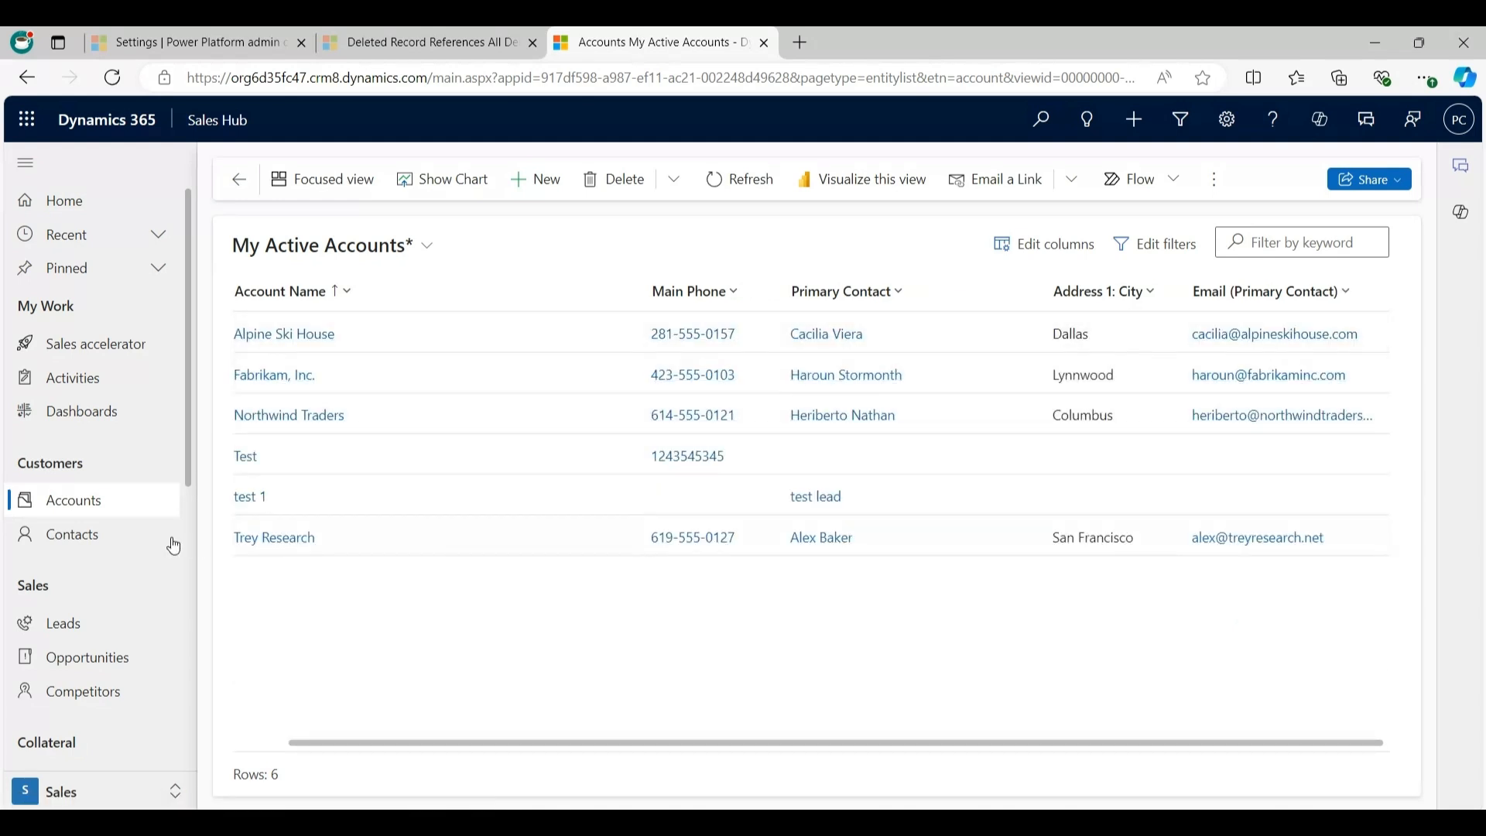
Open the Opportunities list and show a Sum total for the Est. revenue column.
{"action": "left_click", "coordinate": [115, 665]}
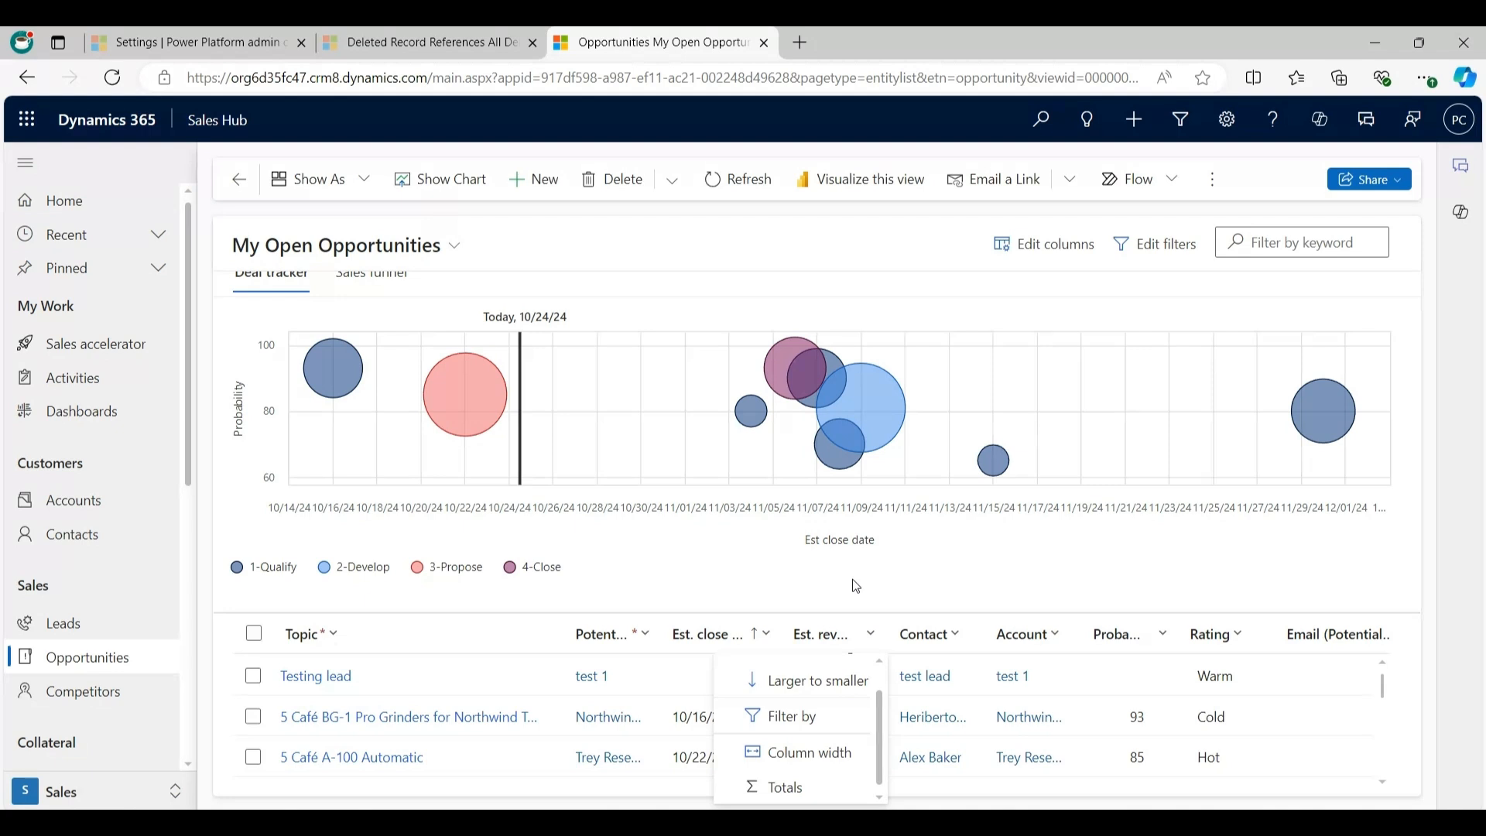
{"action": "left_click", "coordinate": [875, 638]}
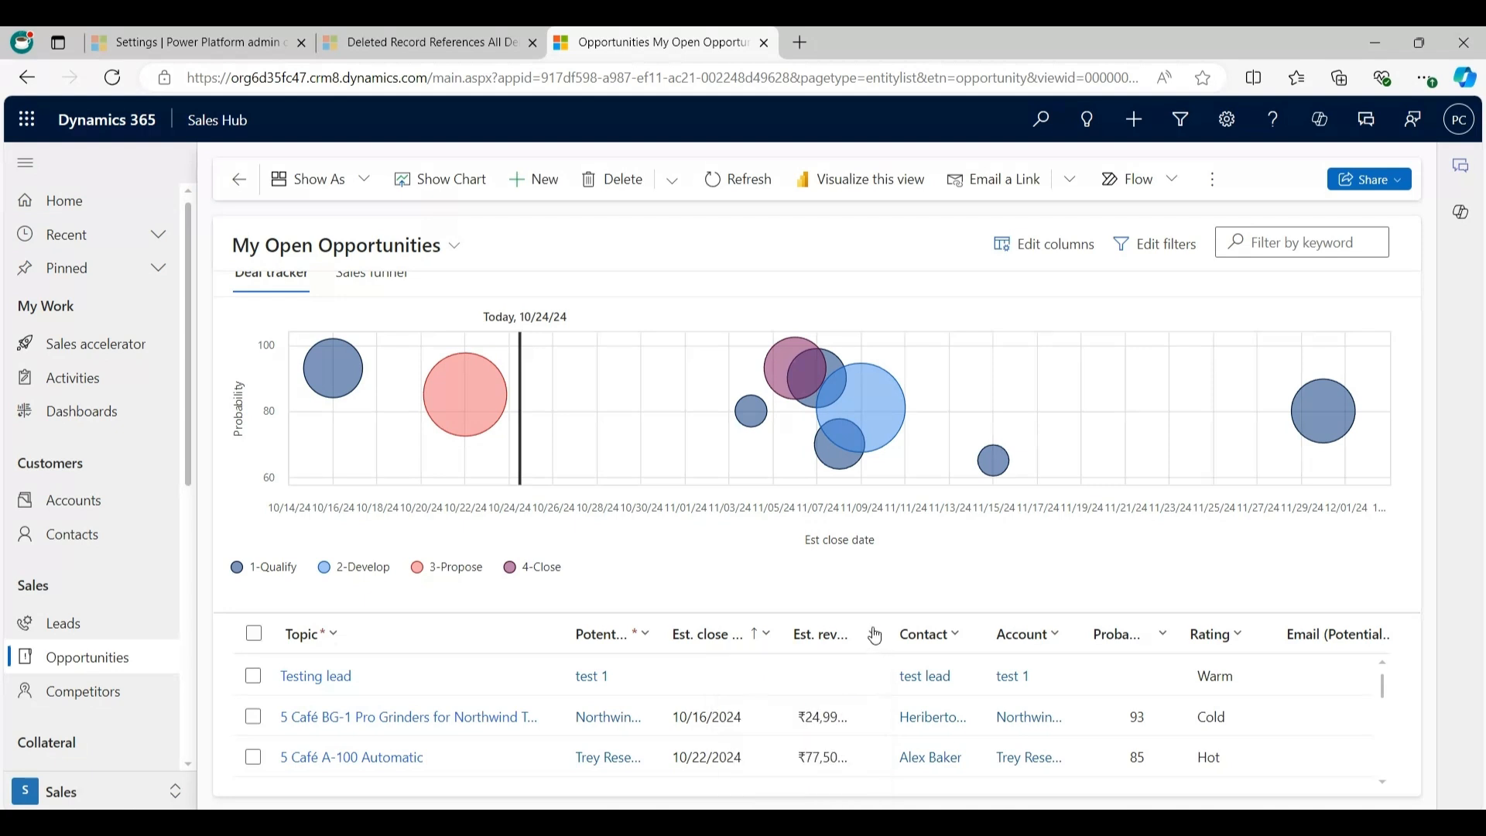
{"action": "left_click", "coordinate": [878, 641]}
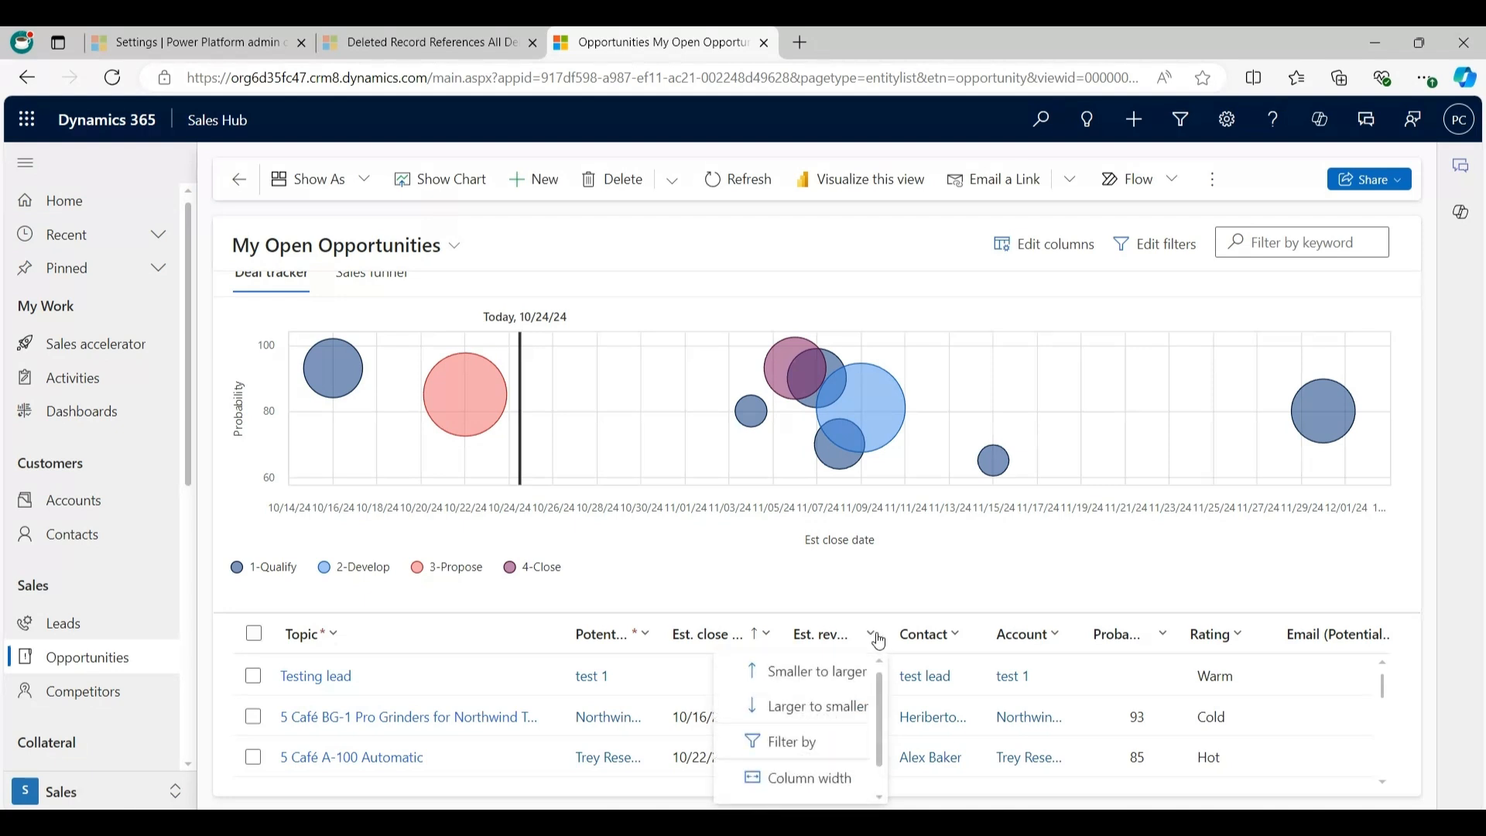
{"action": "scroll", "coordinate": [839, 750], "scroll_direction": "down", "scroll_amount": 1}
{"action": "mouse_move", "coordinate": [826, 785]}
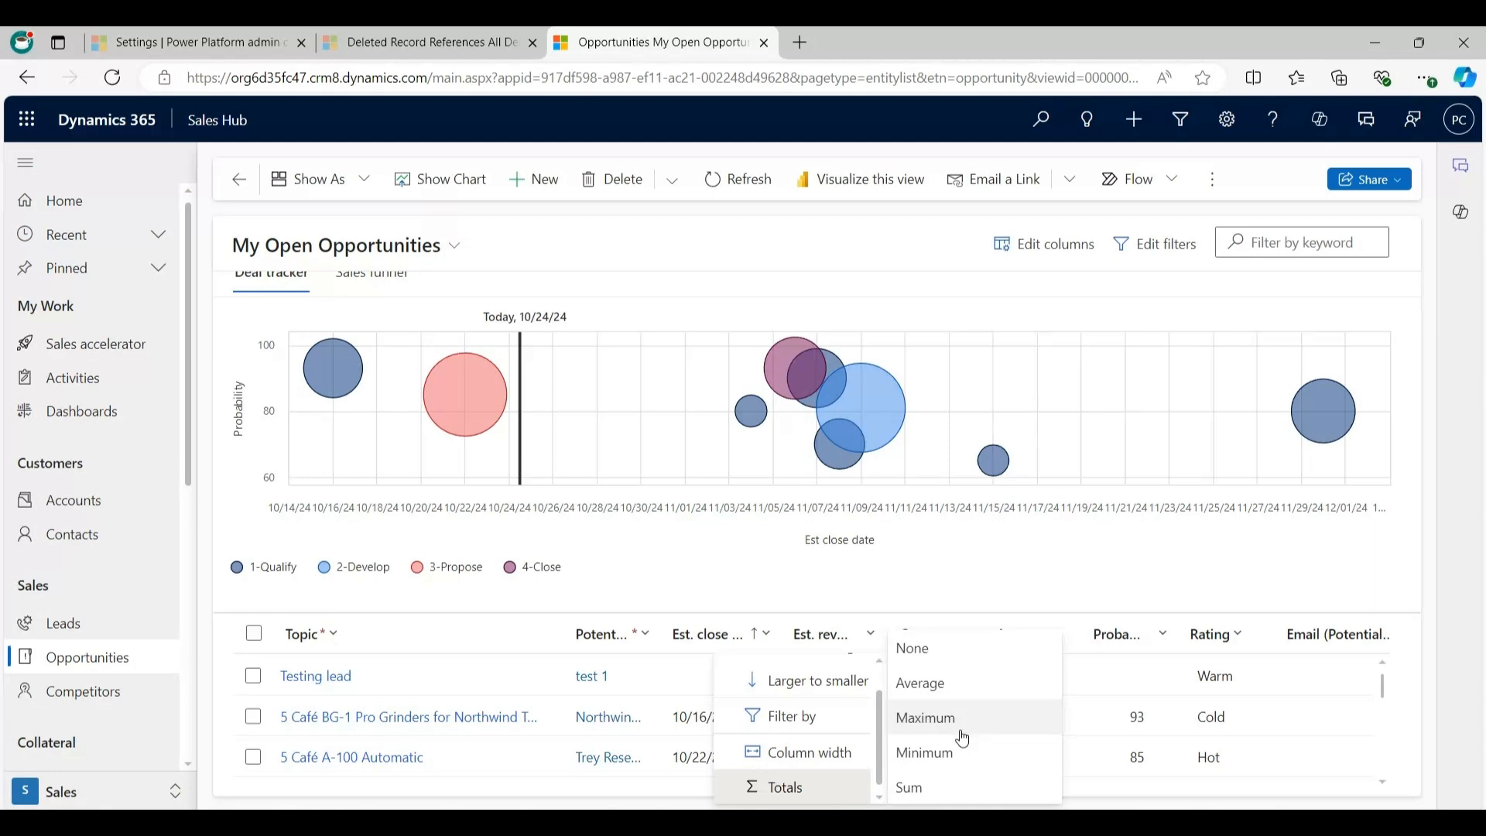
{"action": "left_click", "coordinate": [933, 787]}
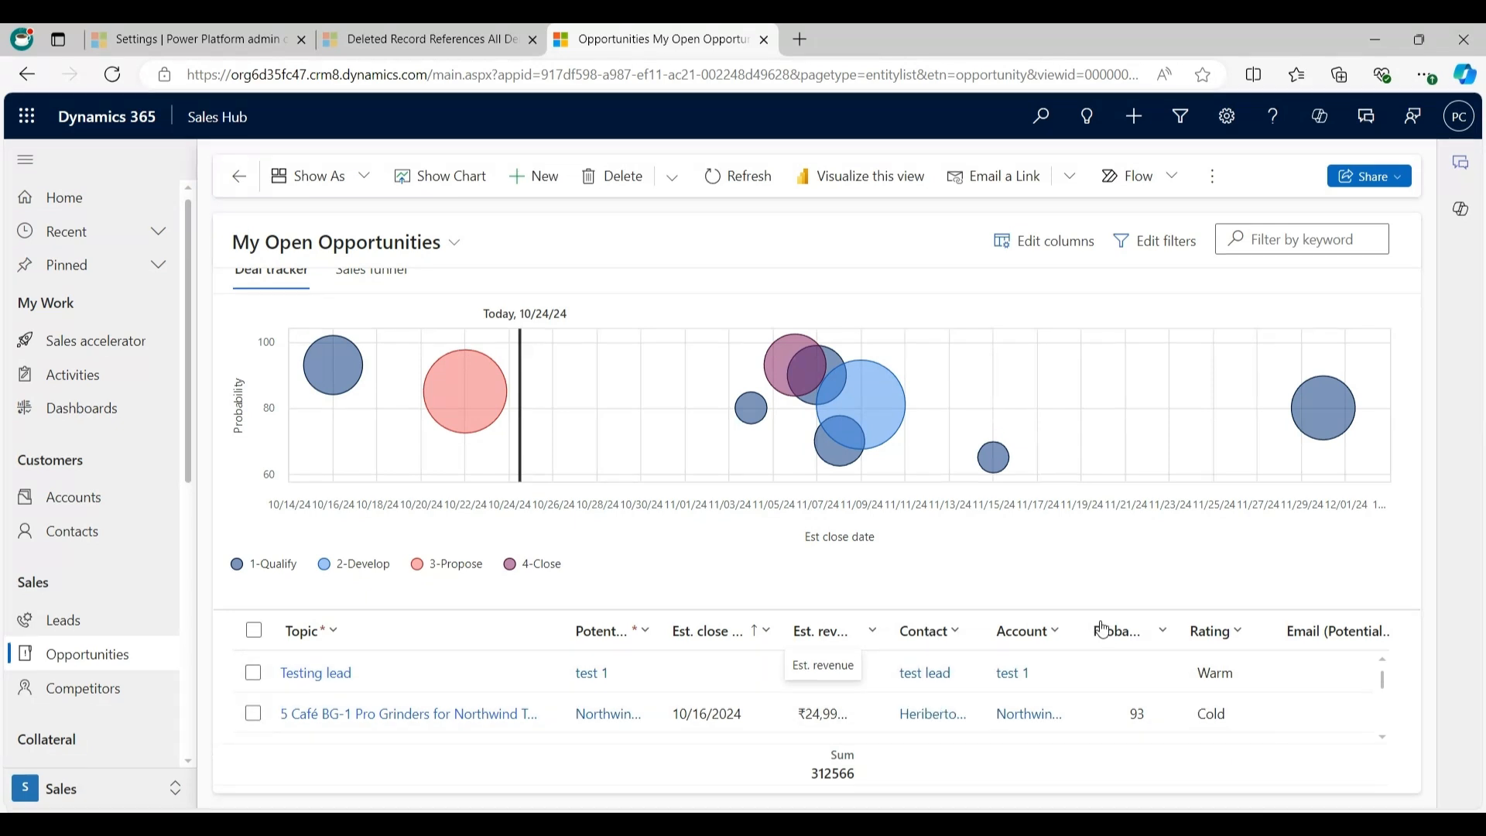
Show an Average total for the Probability column of the open opportunities.
{"action": "left_click", "coordinate": [1164, 636]}
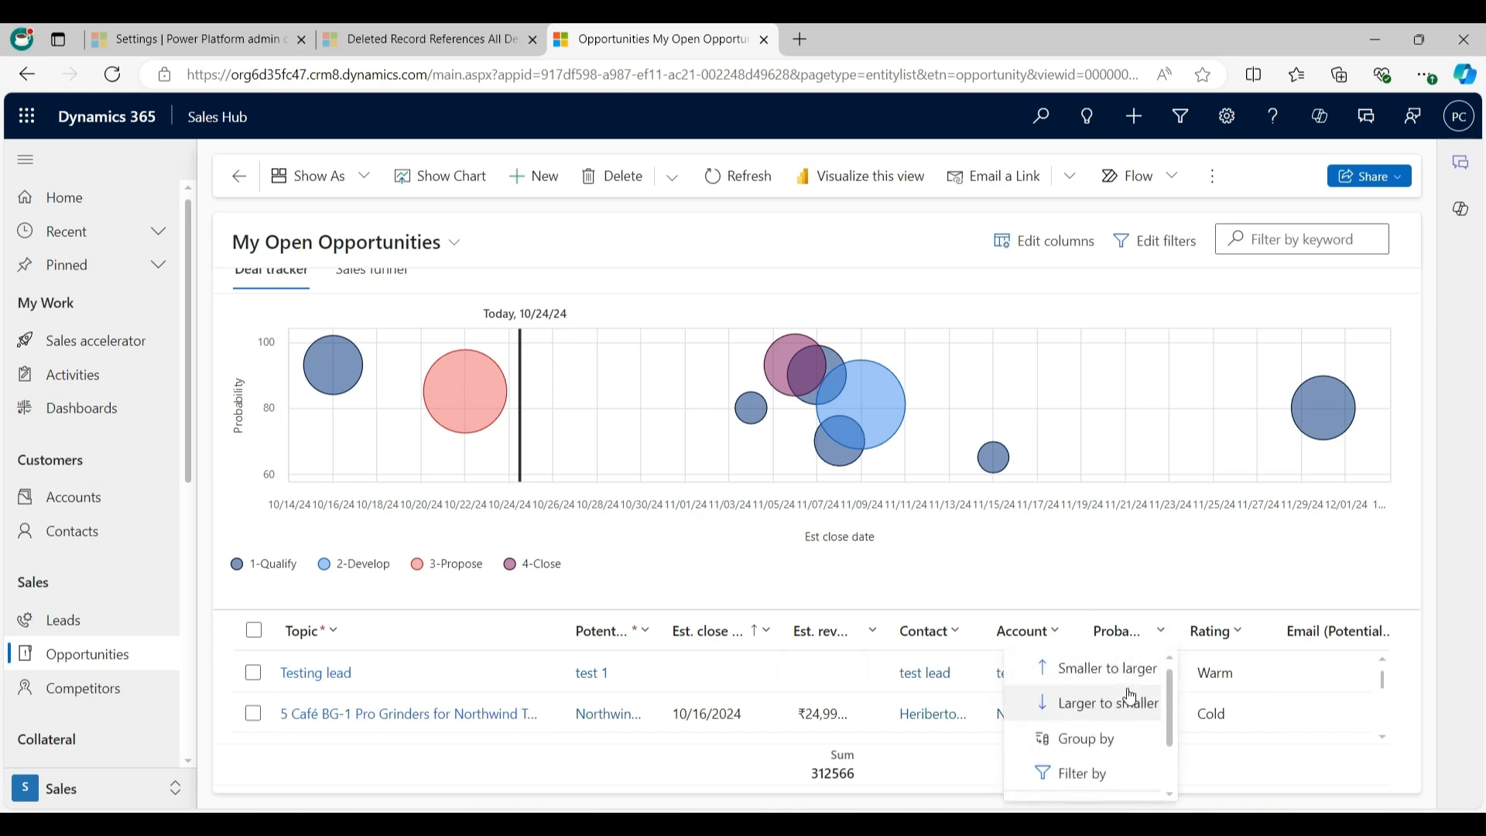
{"action": "scroll", "coordinate": [1130, 697], "scroll_direction": "down", "scroll_amount": 1}
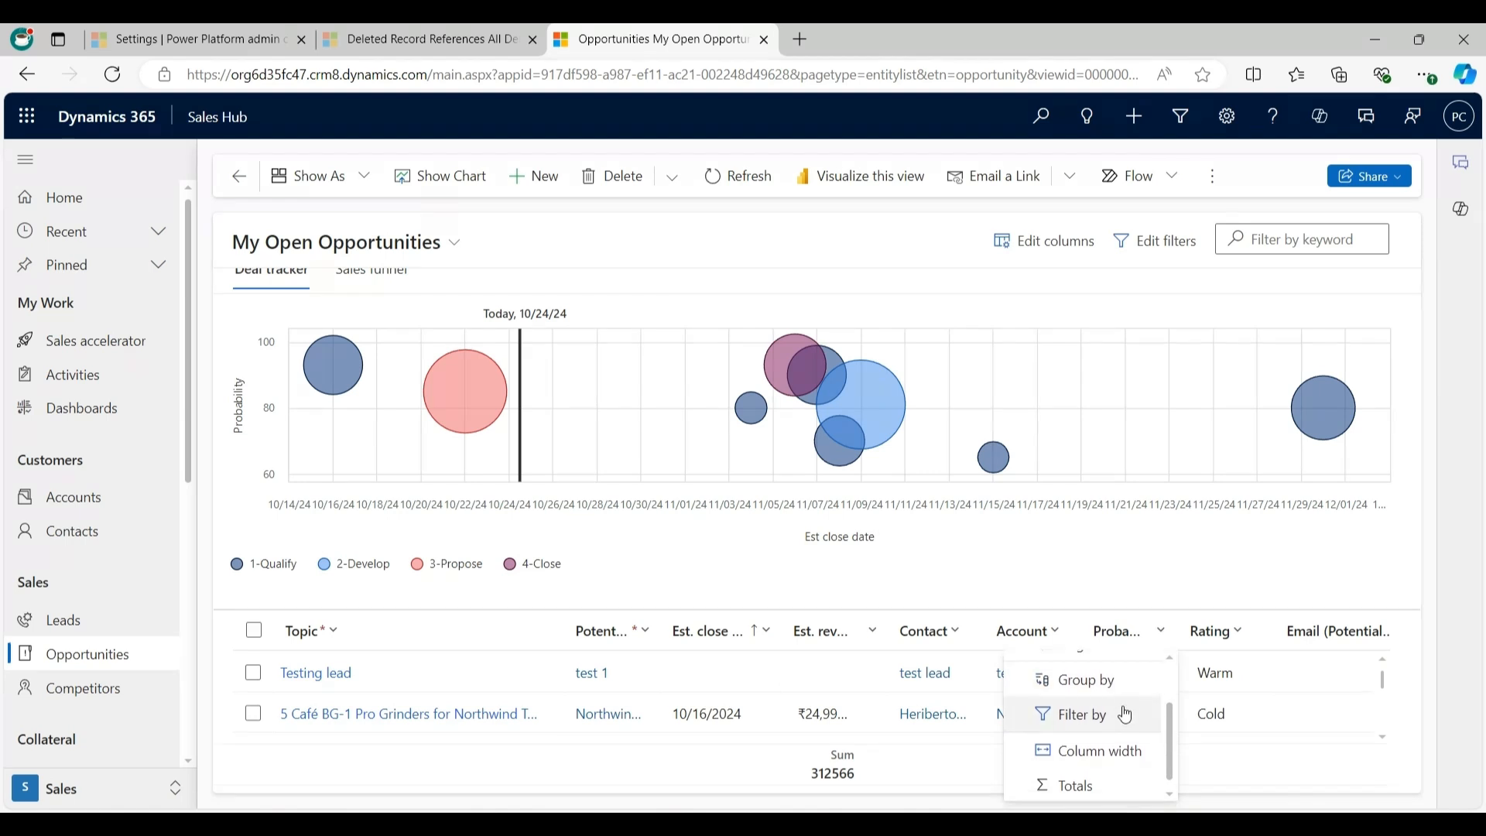
{"action": "mouse_move", "coordinate": [1099, 788]}
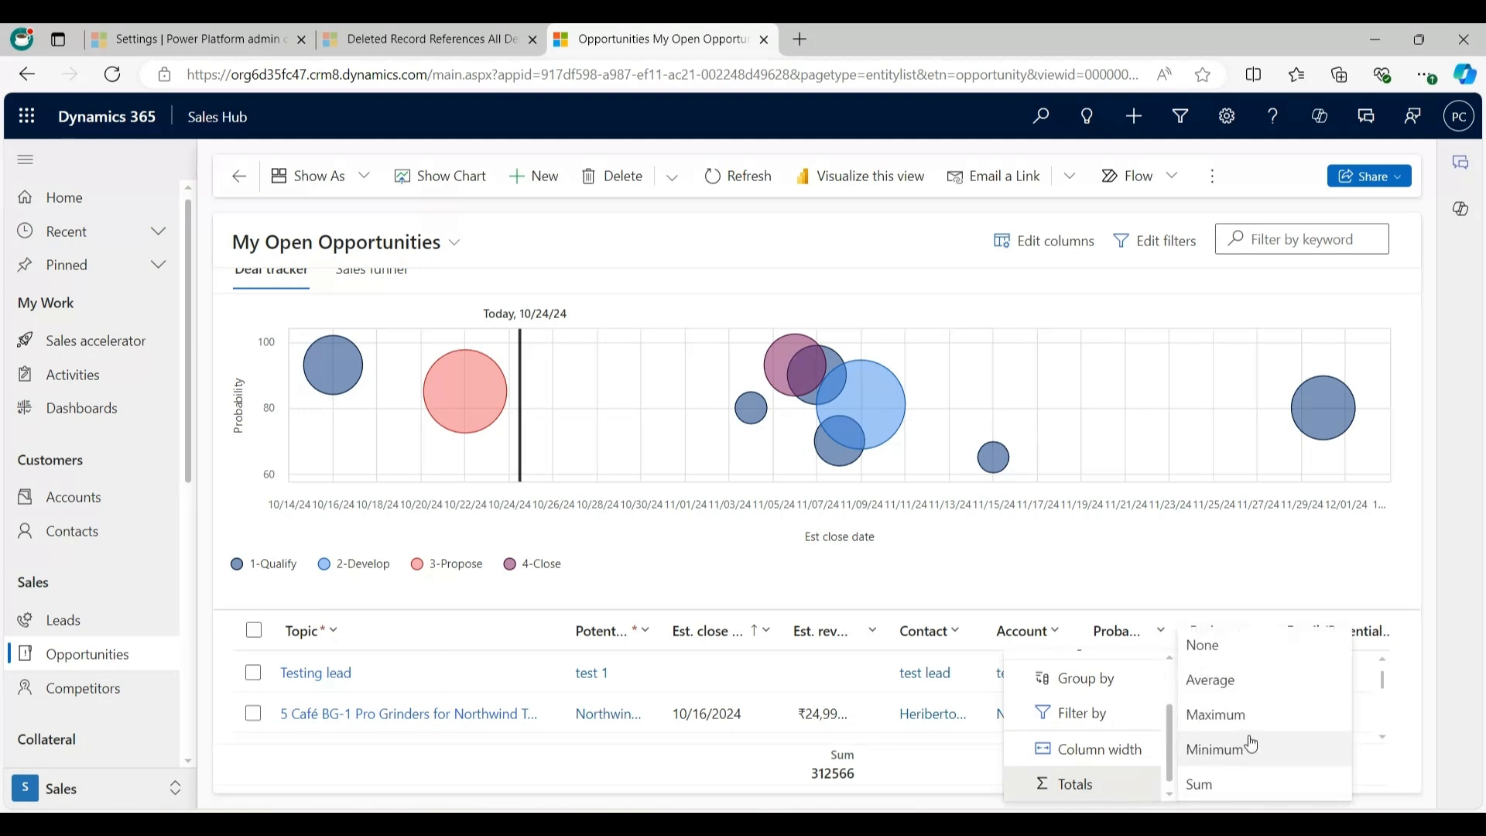
{"action": "left_click", "coordinate": [1239, 681]}
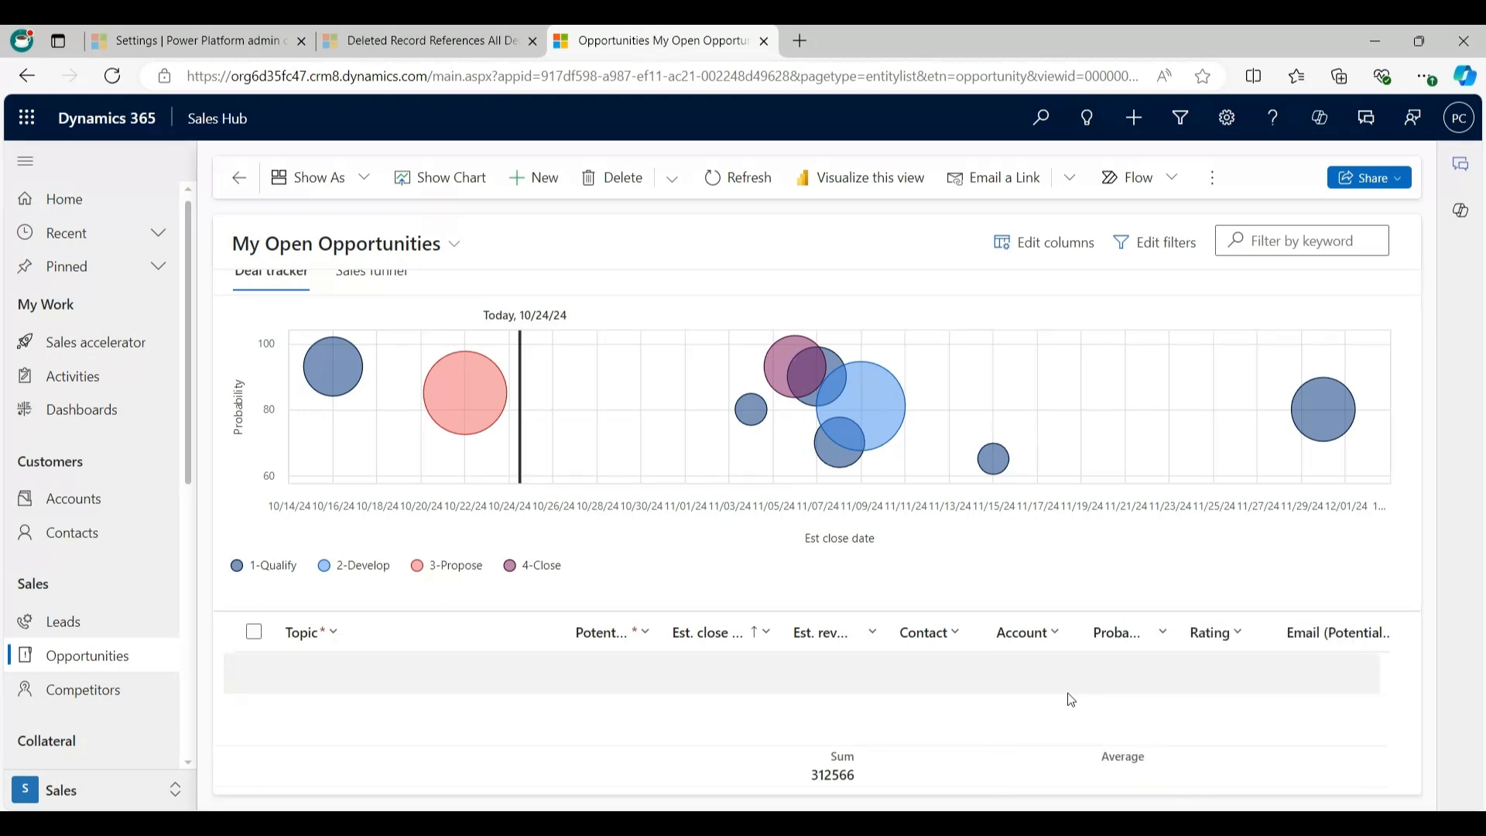